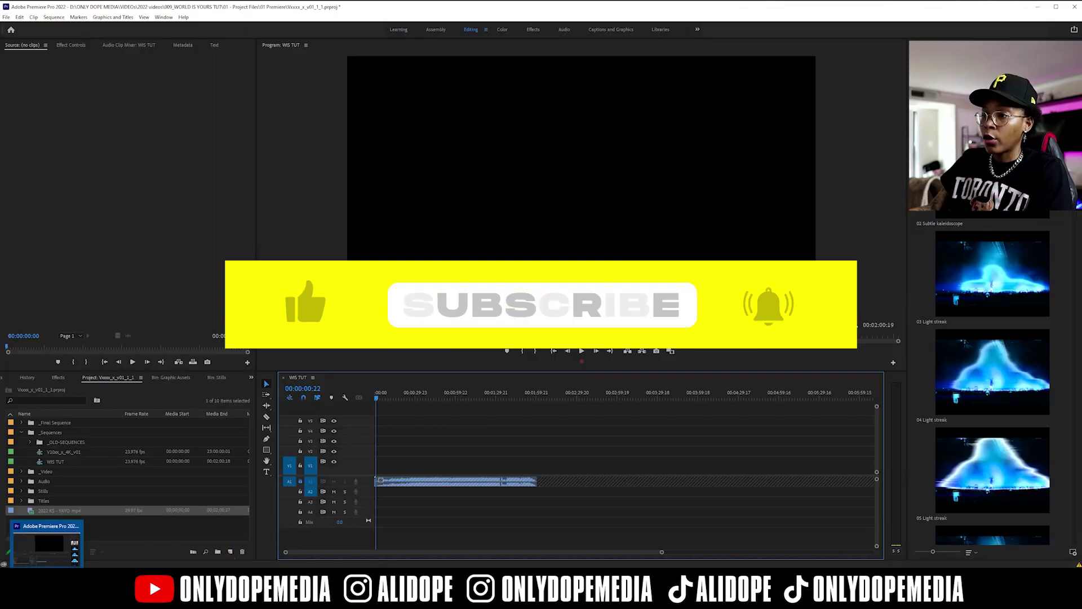
Bring the After Effects window forward and toggle Comp 1's transparency grid
click(75, 597)
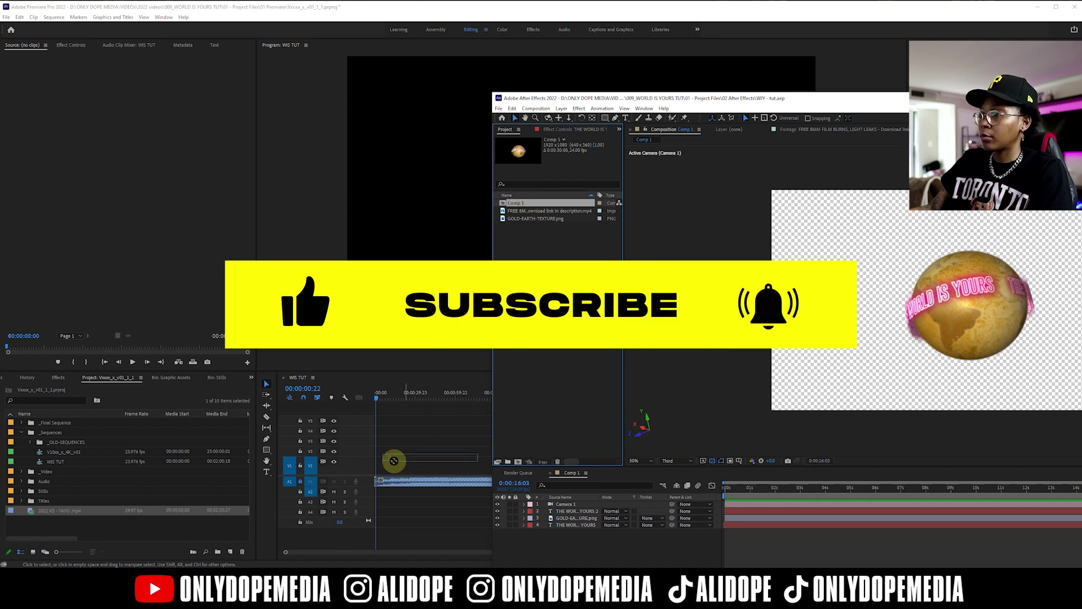
drag(773, 98, 387, 54)
click(327, 416)
click(326, 416)
click(327, 416)
click(326, 416)
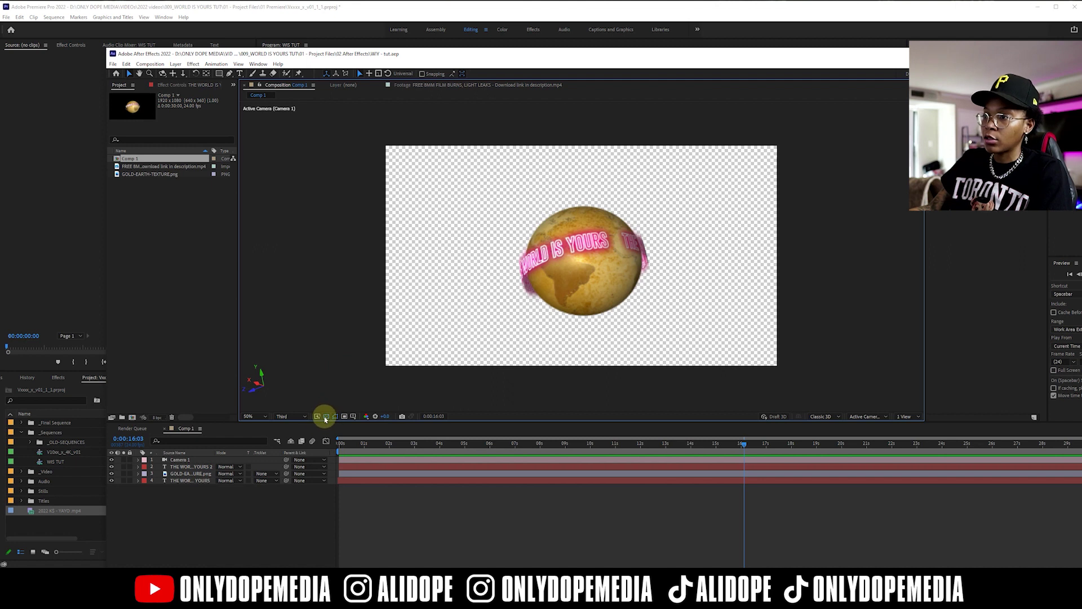
Drag Comp 1 from After Effects into the Premiere project and timeline
drag(353, 58, 682, 109)
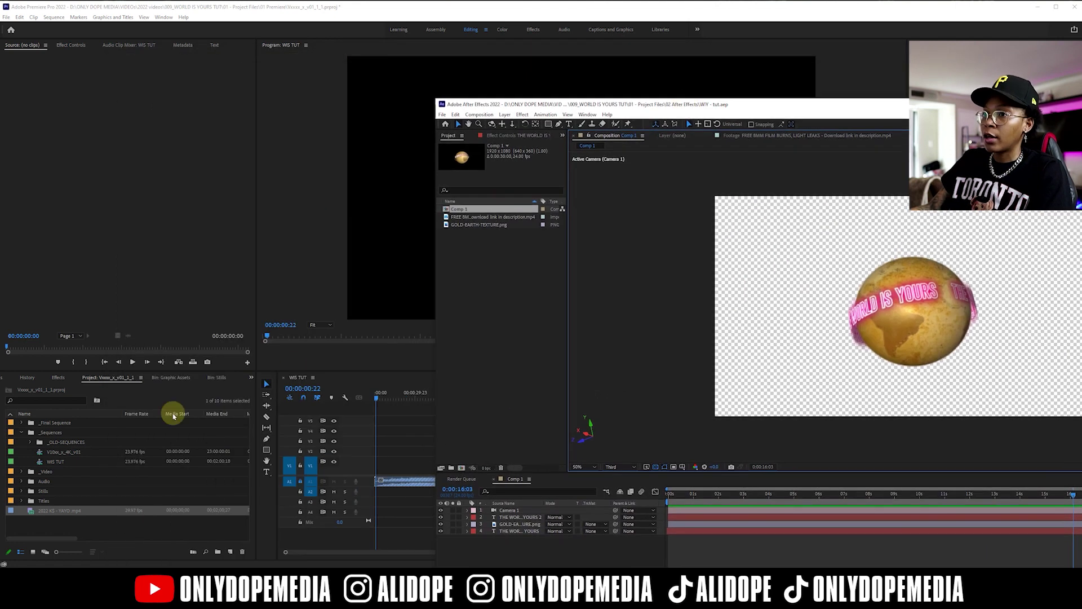
drag(453, 215, 371, 466)
drag(393, 401, 395, 416)
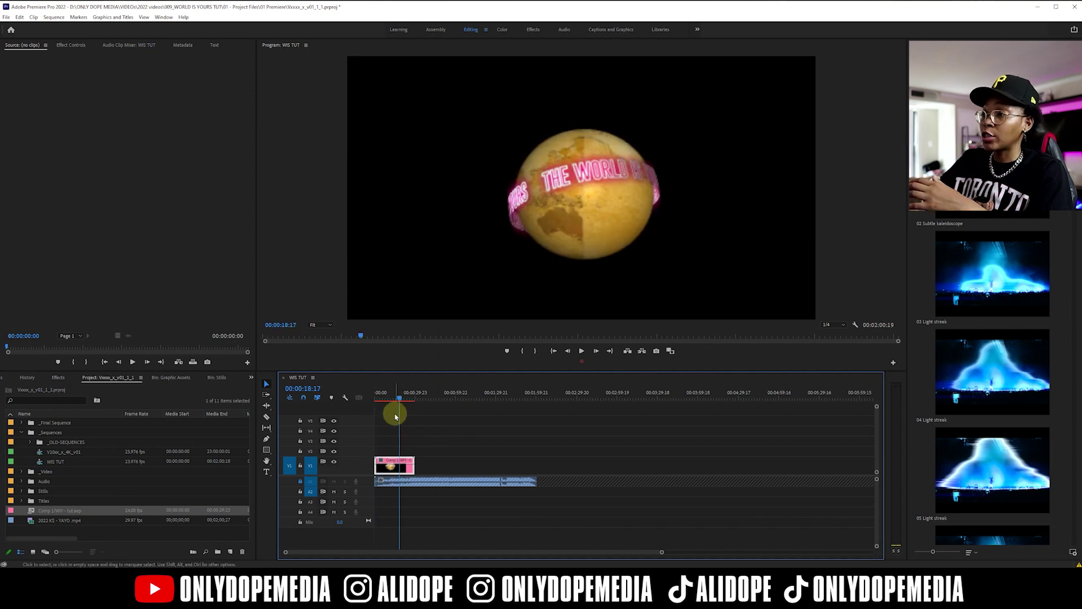
Open the _Video stock footage folder and move the globe comp clip up to V2
click(387, 394)
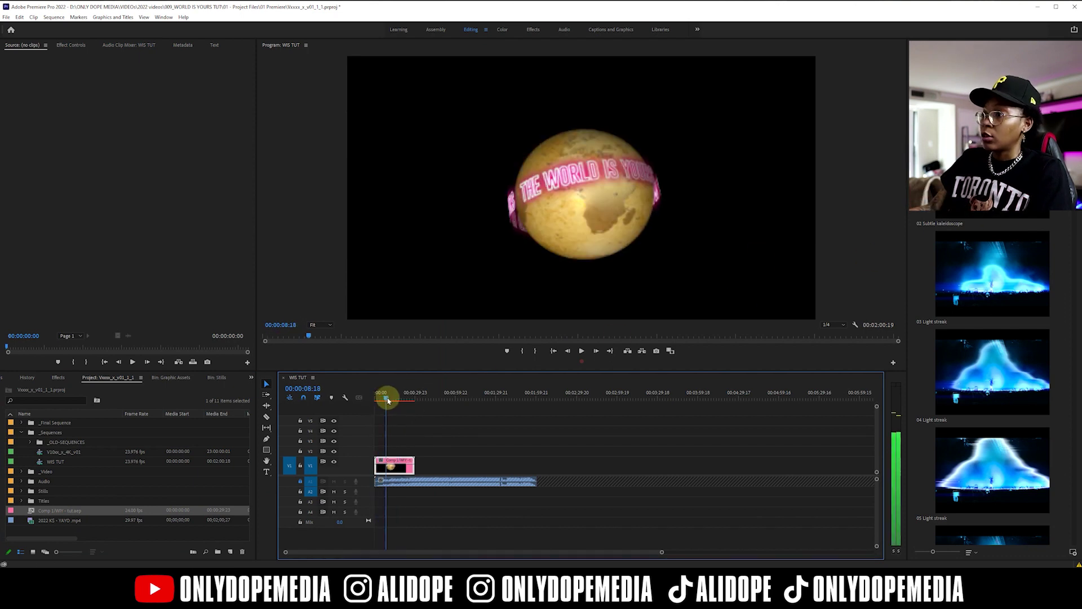
click(21, 471)
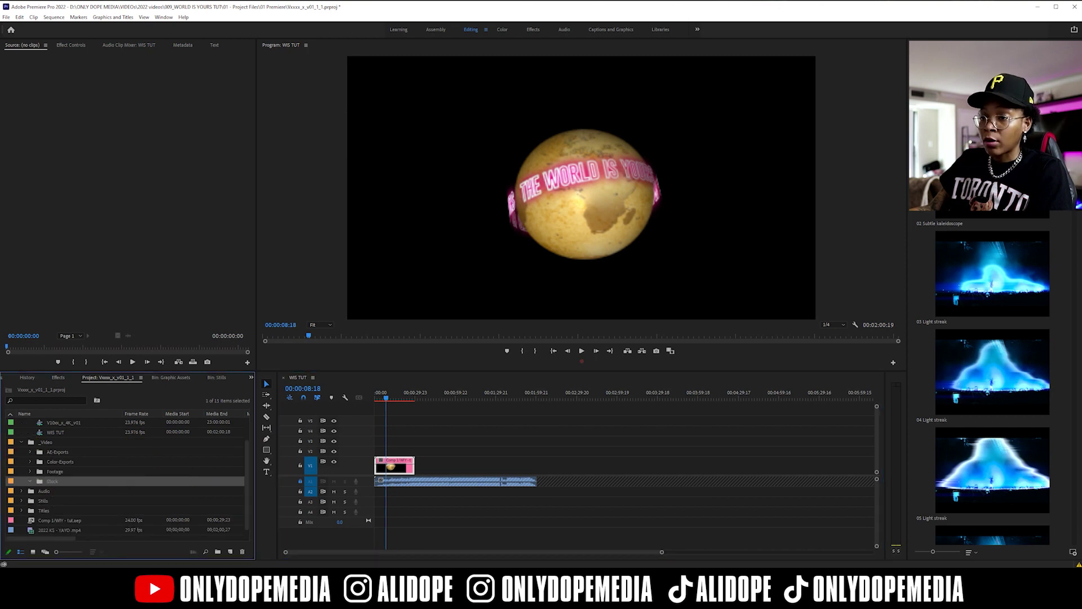
key(Right)
drag(379, 396, 393, 401)
drag(399, 464, 404, 454)
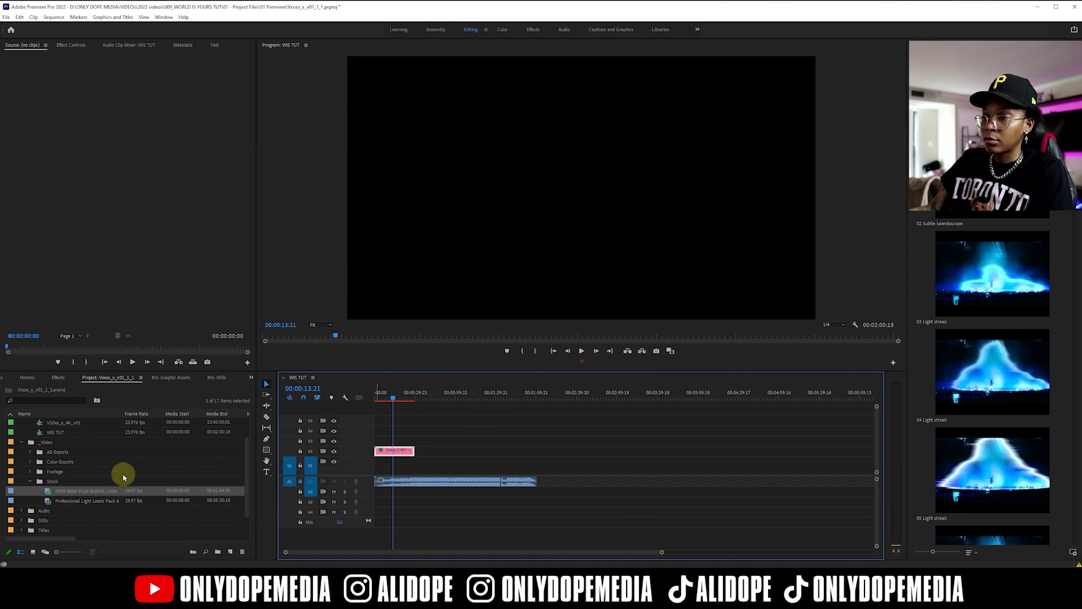
Mark In and Out points on the 8mm film-burns clip and place that section on V1
double_click(47, 495)
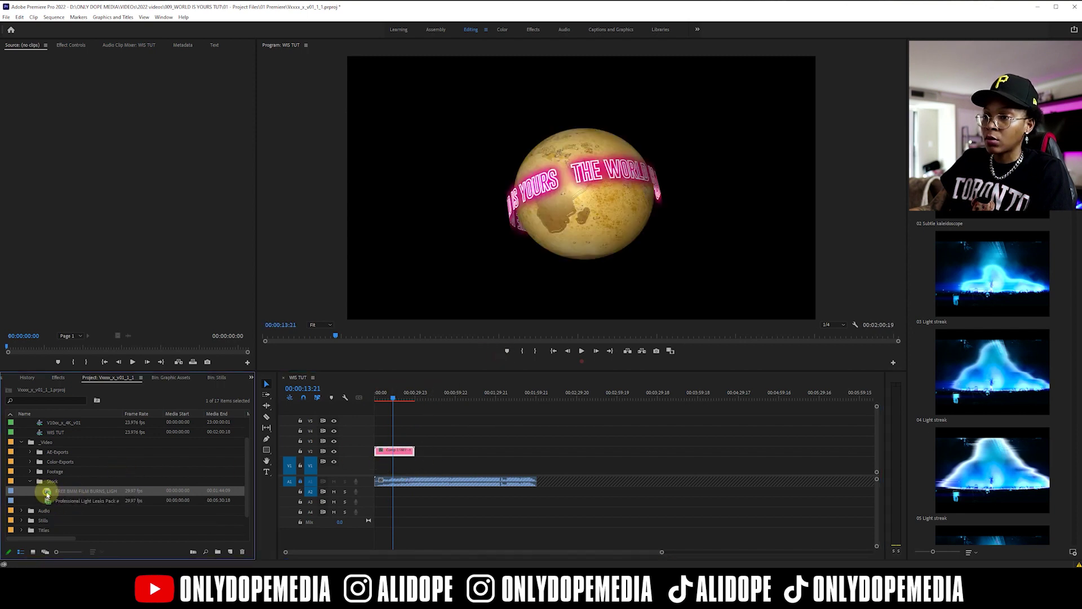
drag(9, 350, 22, 346)
key(i)
key(space)
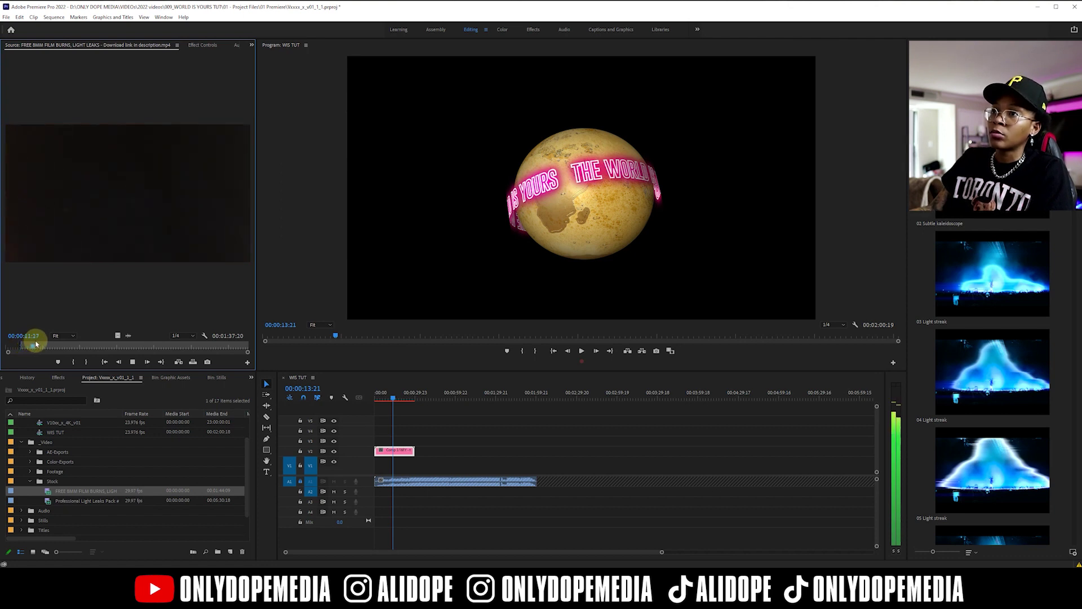
drag(35, 344, 49, 345)
key(o)
drag(118, 335, 375, 466)
click(381, 397)
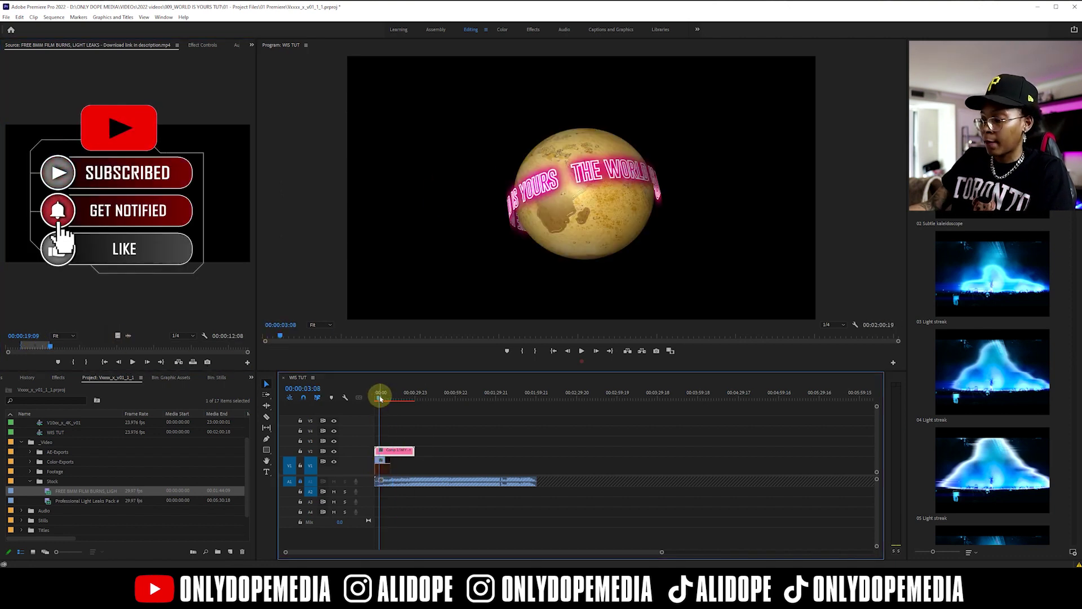
key(=)
click(393, 463)
Move the film-burns clip to V3 and scale it to frame size
mouse_move(393, 463)
mouse_down()
mouse_move(393, 404)
mouse_move(392, 440)
mouse_up()
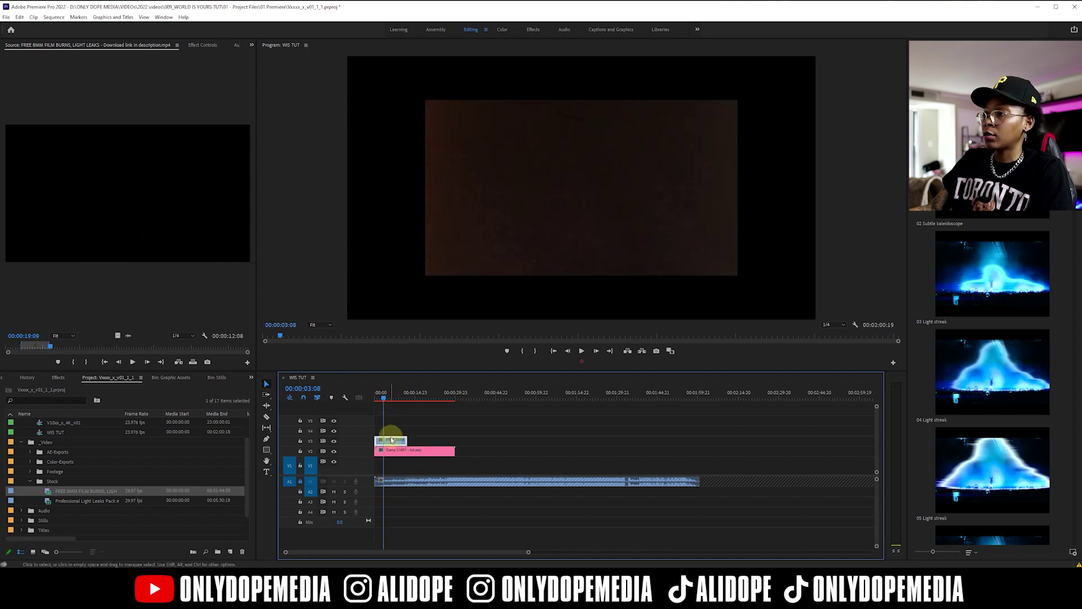
right_click(393, 440)
click(496, 342)
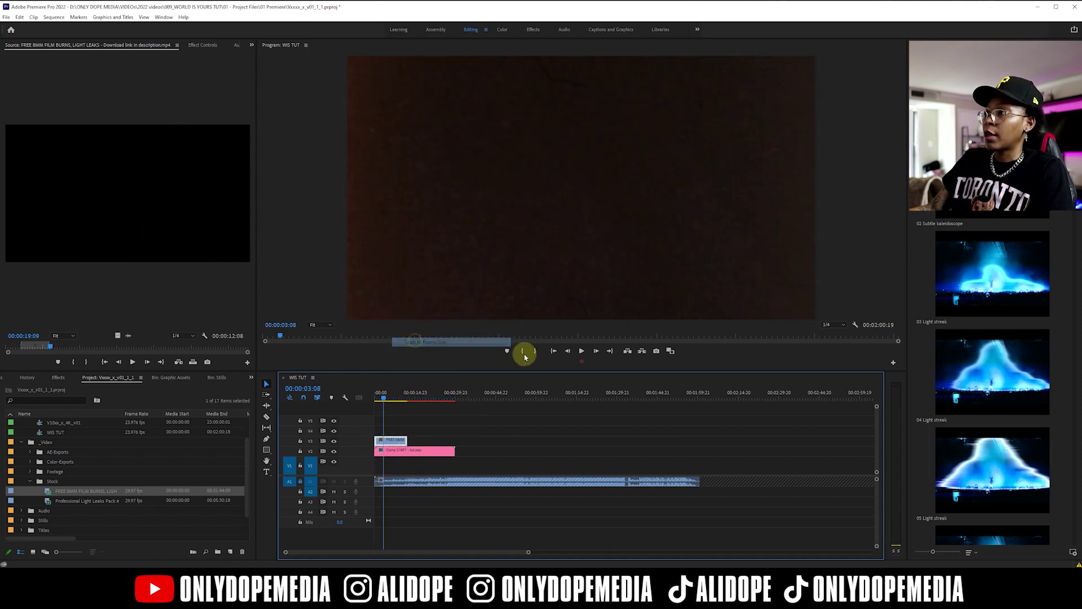
key(space)
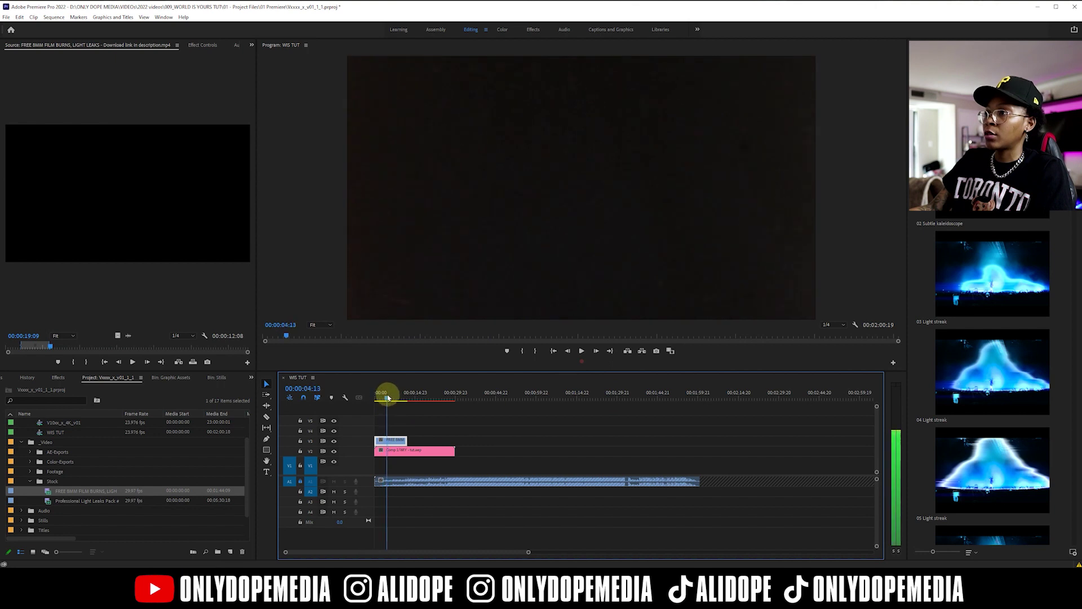
Apply Color Balance (HLS) to the film burn, shifting hue toward red and lowering saturation
click(58, 378)
text(hls)
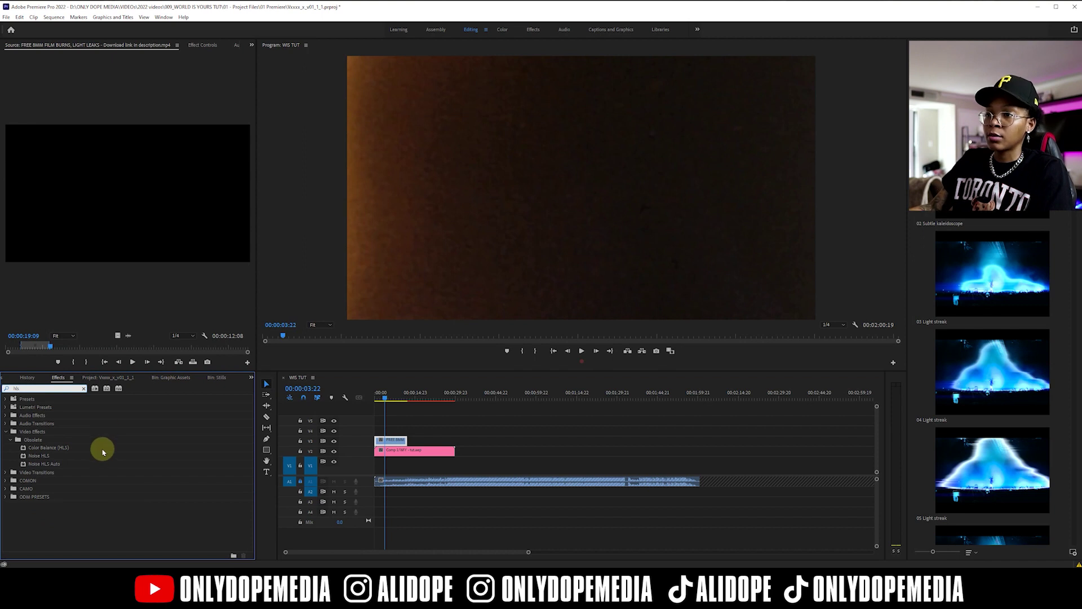
drag(102, 451, 404, 404)
drag(400, 444, 399, 443)
click(202, 45)
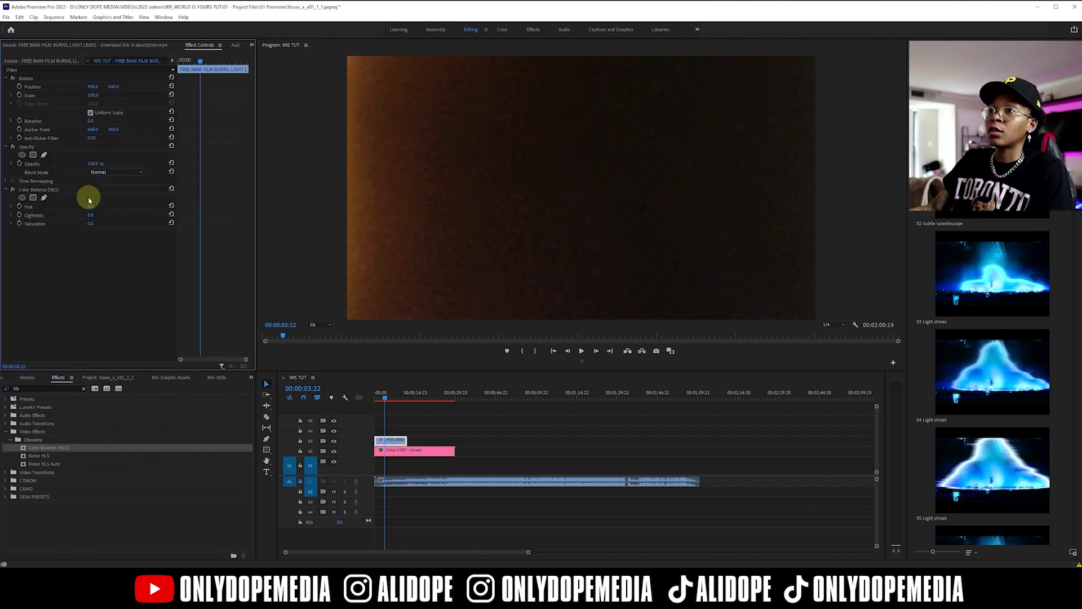
drag(94, 213, 248, 213)
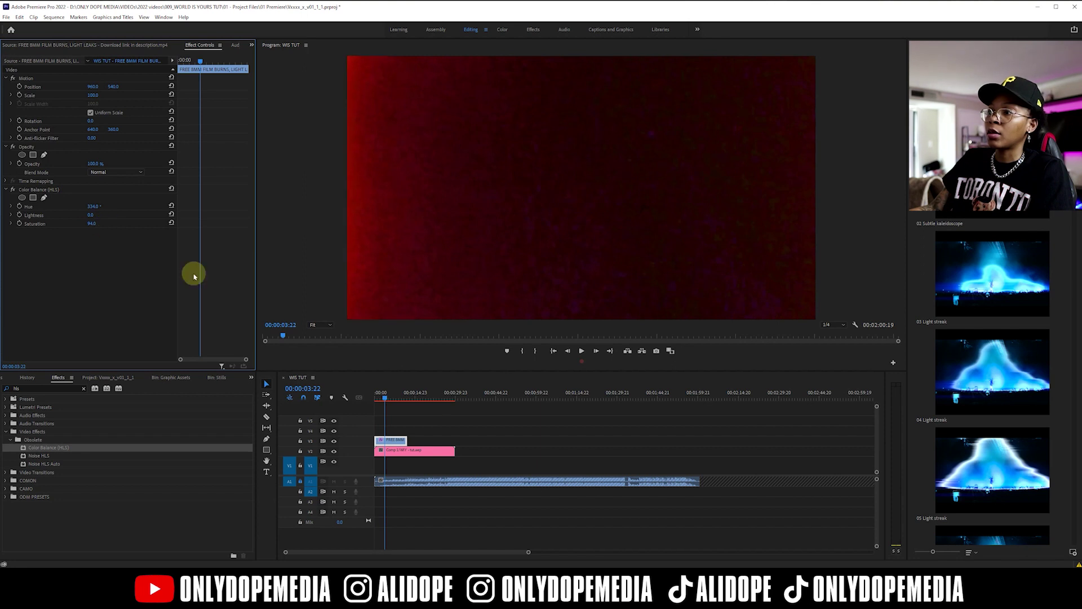
drag(401, 399, 393, 398)
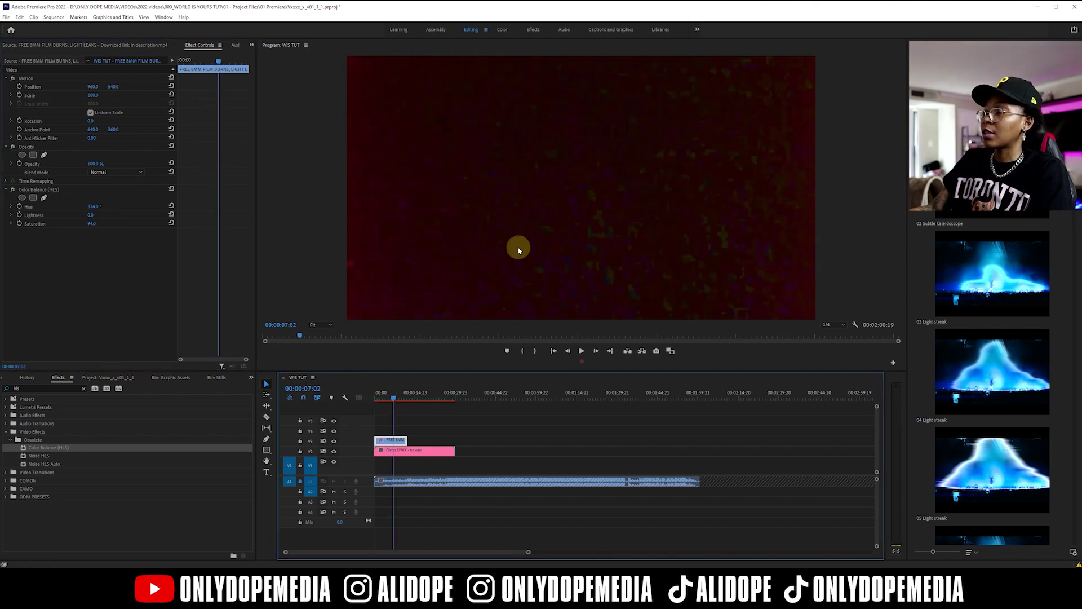
drag(91, 223, 80, 223)
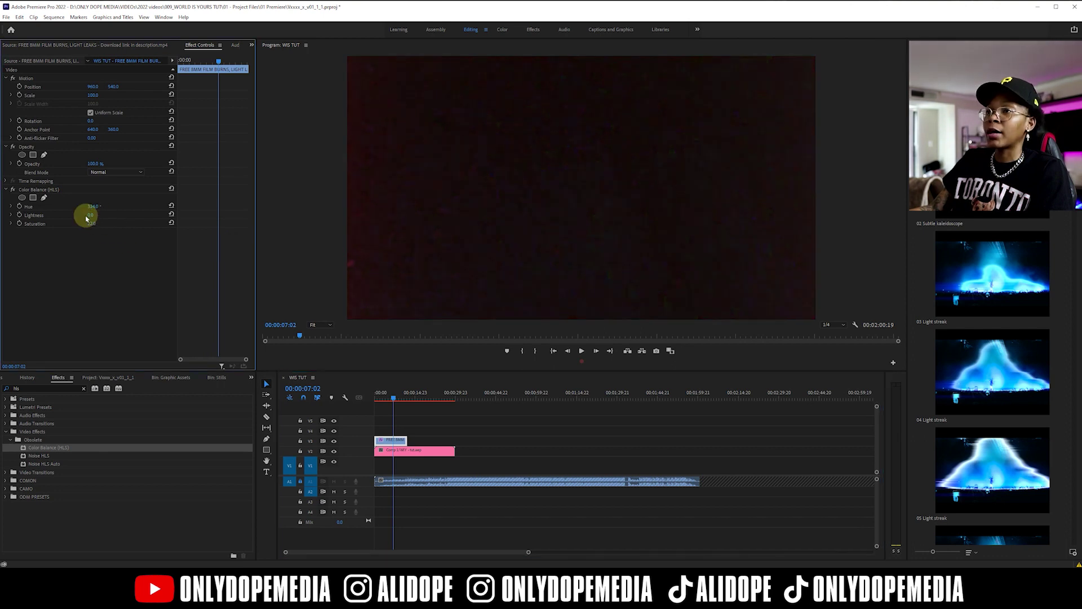
click(104, 171)
Set the film burn's blend mode to Lighten and preview it over the globe
click(96, 252)
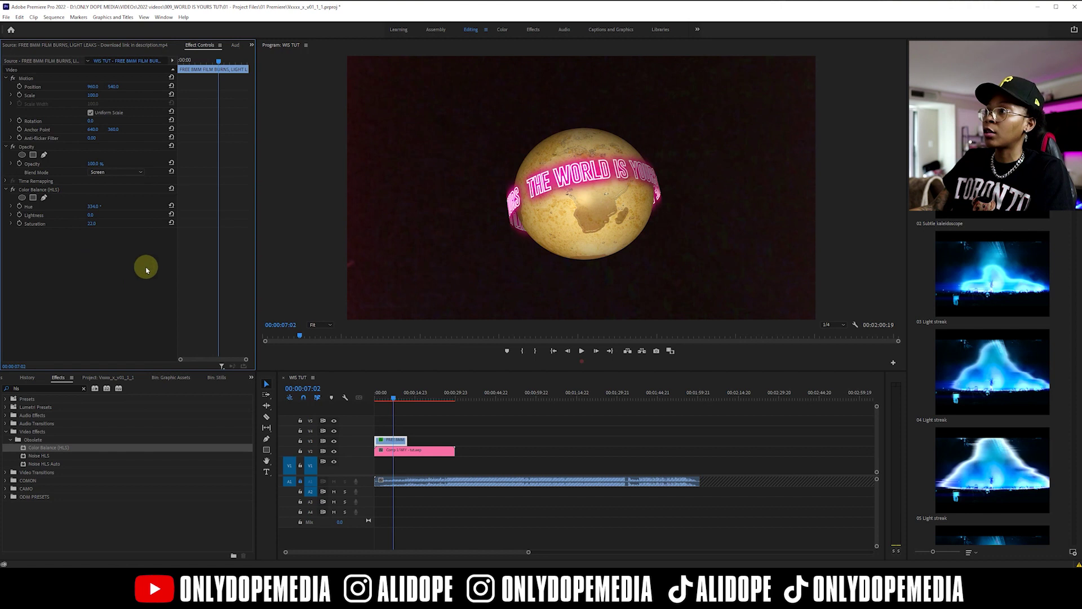
click(125, 172)
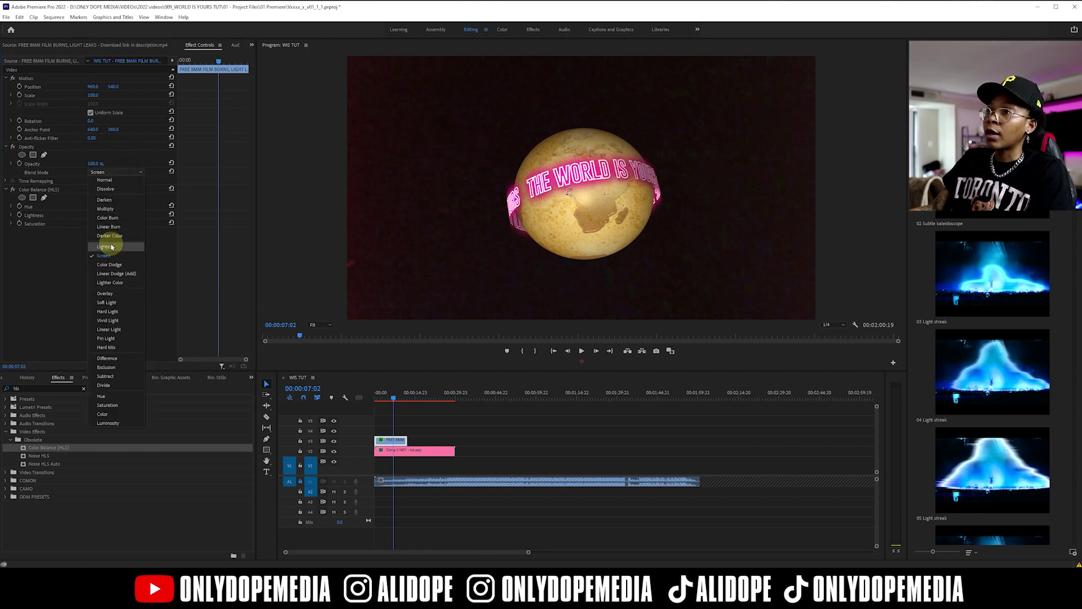
click(108, 242)
click(382, 398)
mouse_move(383, 401)
mouse_down()
mouse_move(413, 398)
mouse_move(379, 405)
mouse_move(402, 399)
mouse_up()
Rate-stretch the V3 film-burn clip to last 00:00:16:08
click(389, 444)
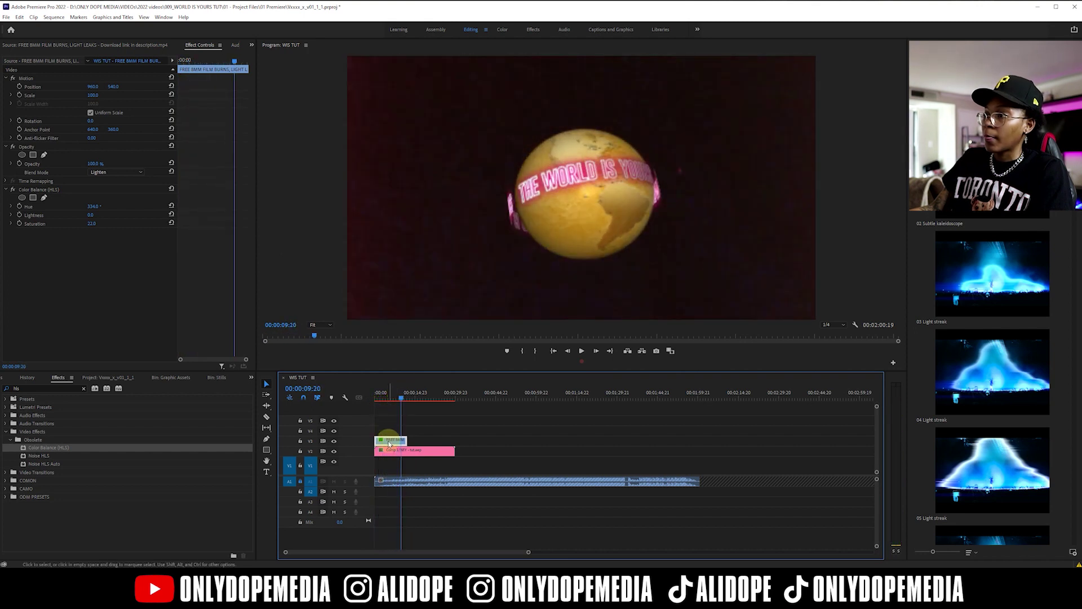
key(r)
drag(407, 441, 434, 438)
key(v)
Alt-drag copies of the film burn along V3 and save the project
drag(386, 394, 390, 402)
click(389, 445)
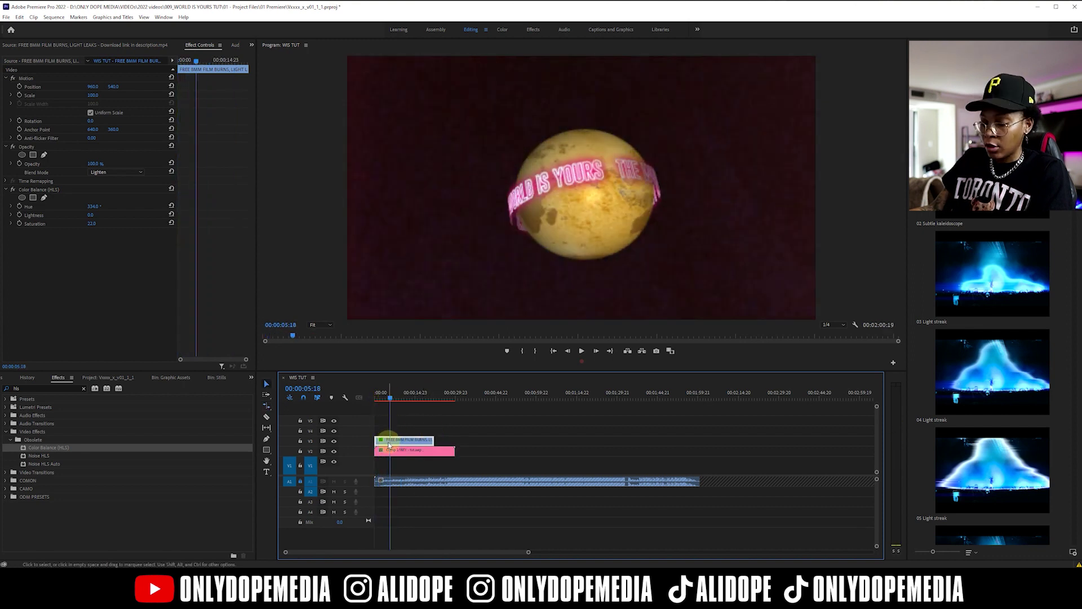
drag(389, 451, 567, 446)
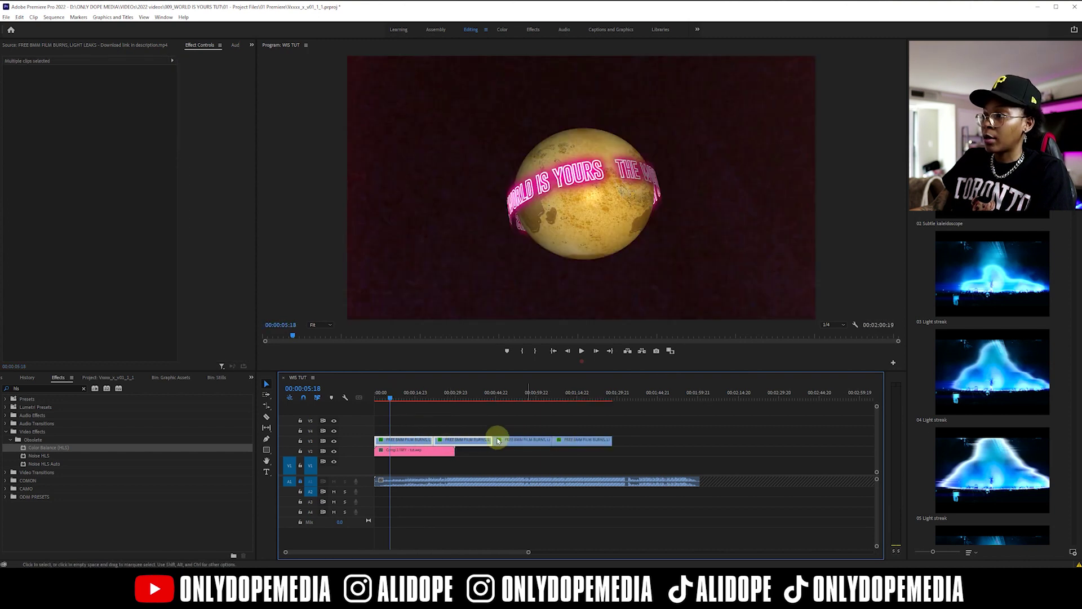
drag(478, 422, 698, 442)
click(685, 441)
key(ctrl+s)
drag(409, 400, 475, 409)
Apply Horizontal Flip to alternate film-burn copies on V3
click(466, 439)
click(40, 383)
click(58, 378)
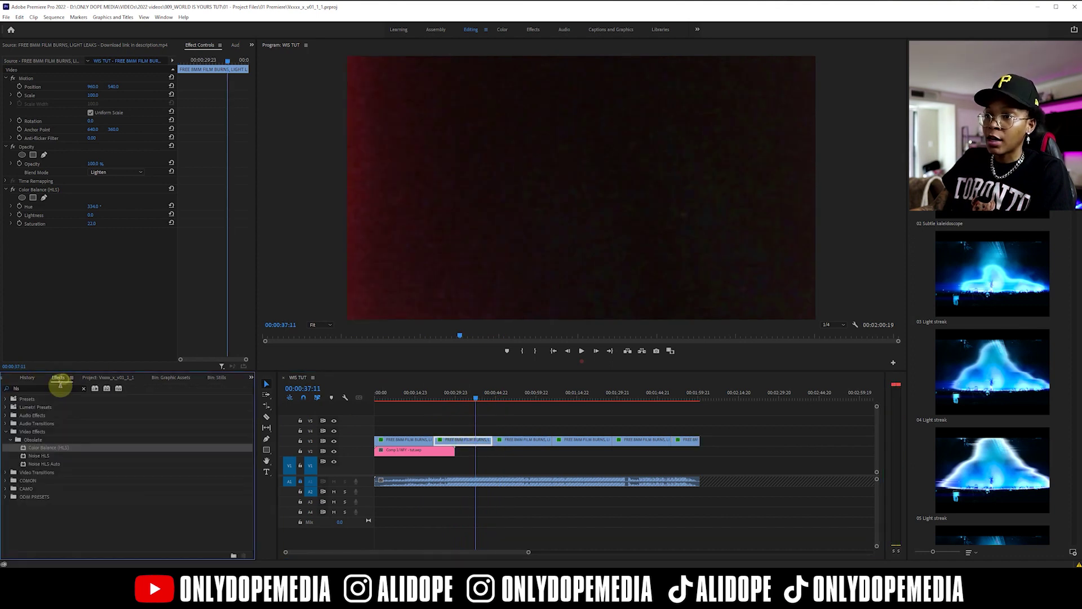
text(flip)
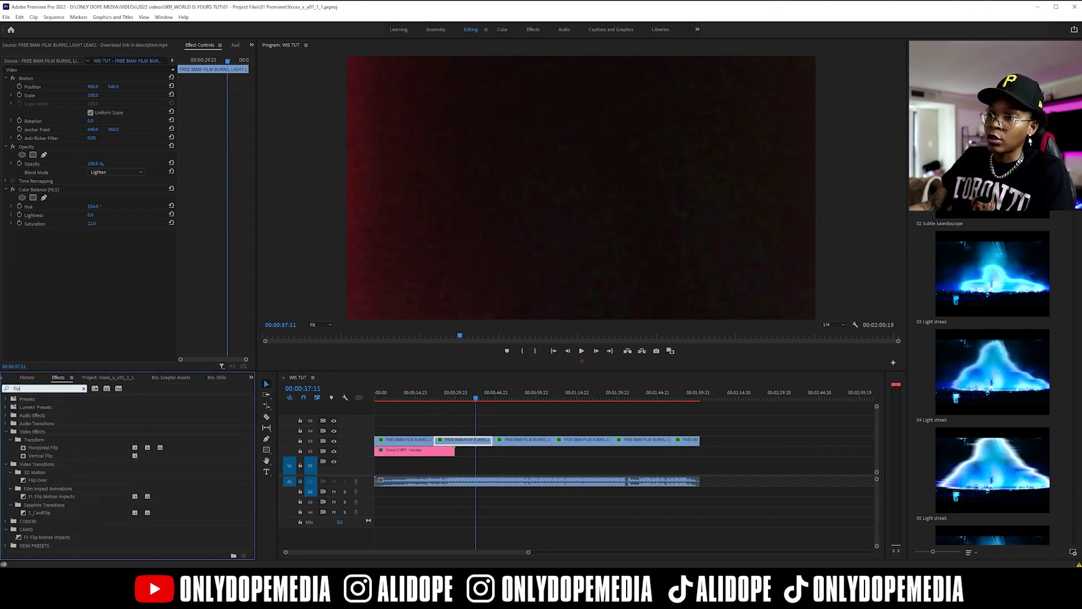
click(60, 448)
drag(96, 392, 108, 316)
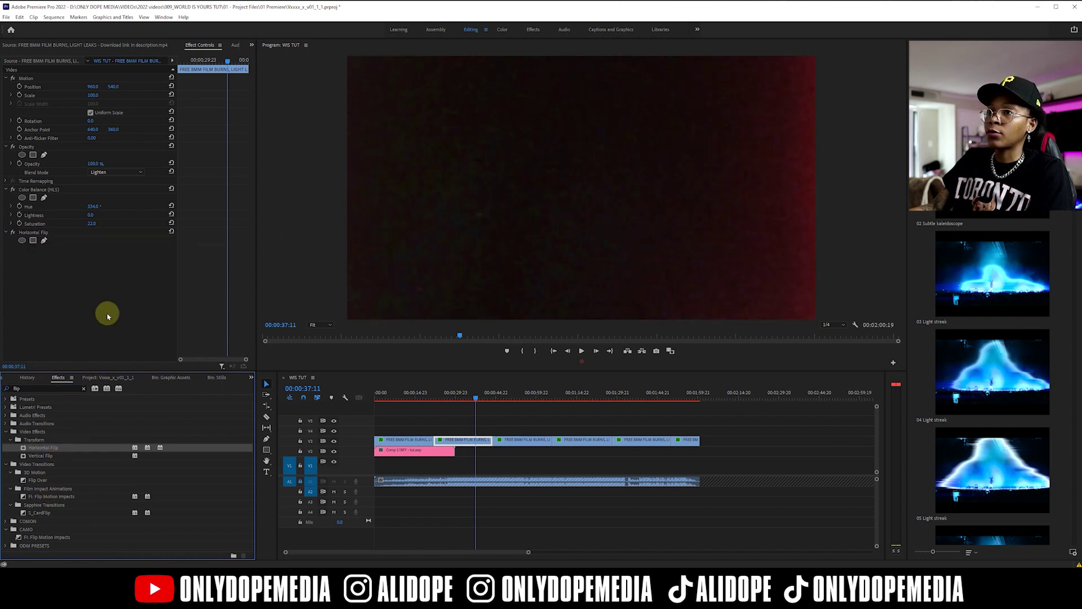
drag(46, 447, 587, 441)
drag(231, 445, 686, 440)
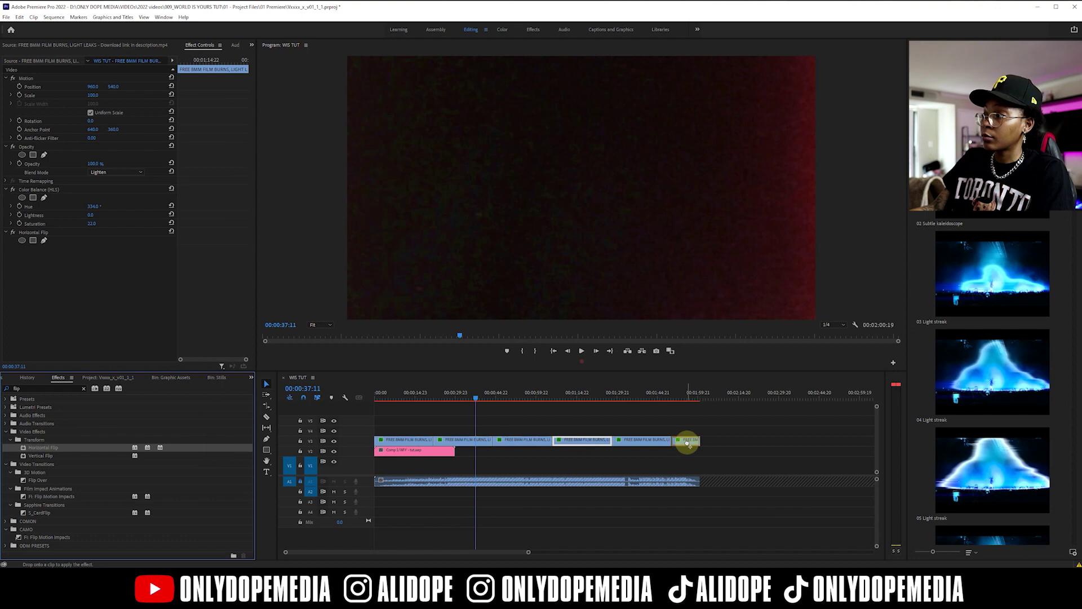
Save the project and preview the red overlay around the globe
mouse_move(376, 397)
mouse_down()
mouse_move(679, 438)
mouse_move(417, 438)
mouse_up()
key(ctrl+s)
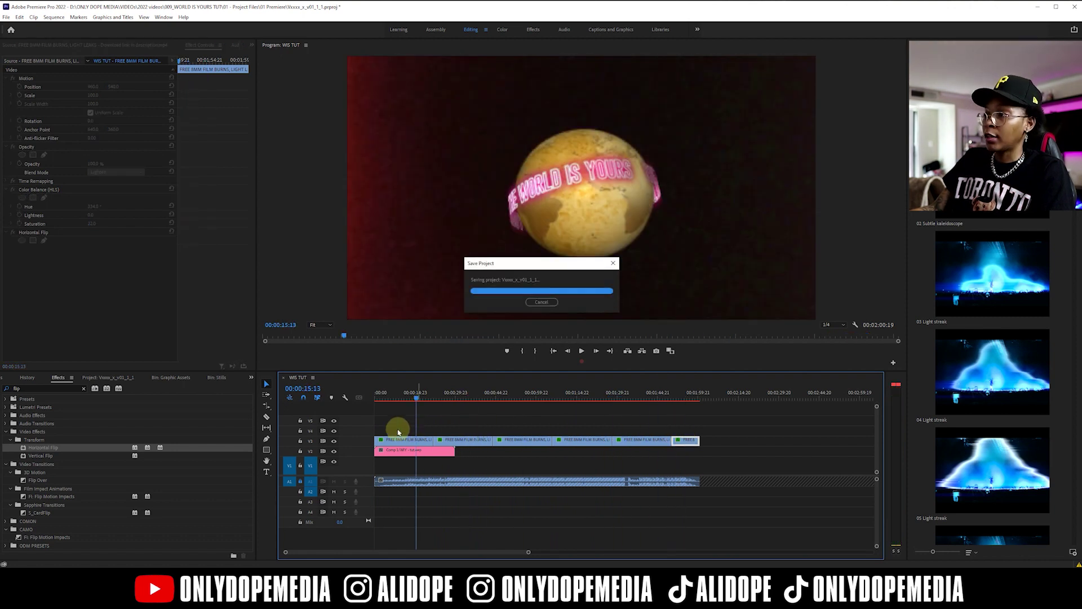
mouse_move(403, 406)
mouse_down()
mouse_move(394, 391)
mouse_move(412, 398)
mouse_up()
Hide the film-burn track and apply Lumetri Color to the globe comp clip
click(334, 441)
click(408, 456)
click(59, 378)
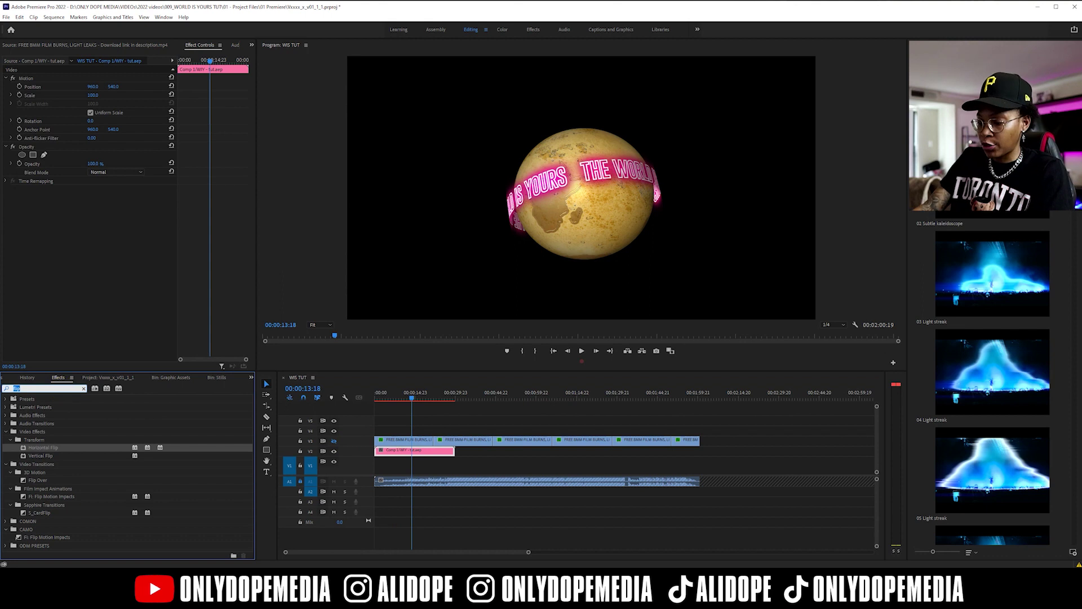
text(lume)
click(63, 388)
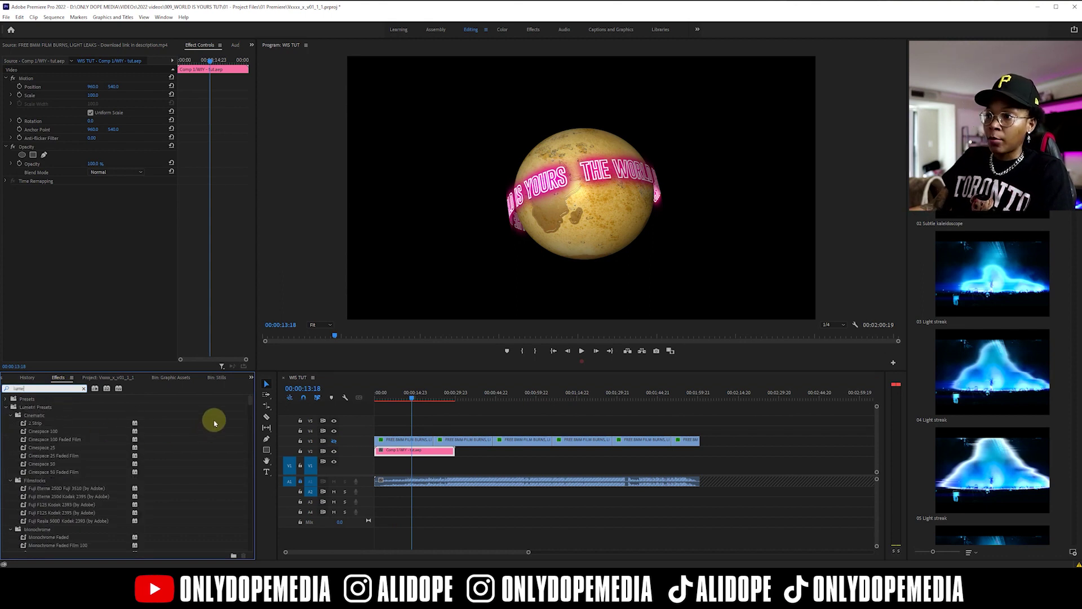
scroll(251, 402, down, 1)
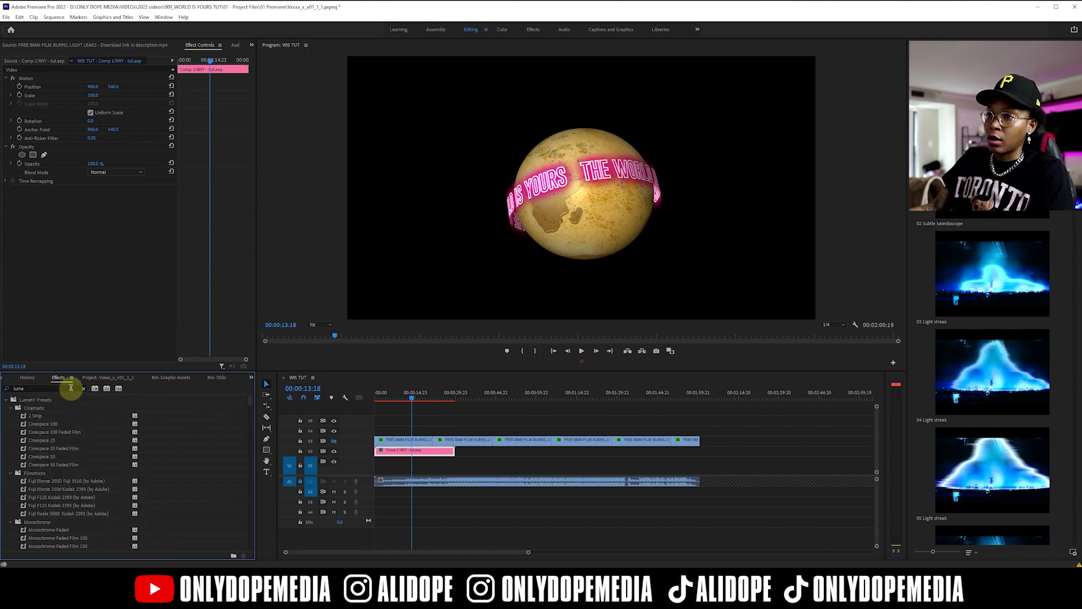
click(71, 388)
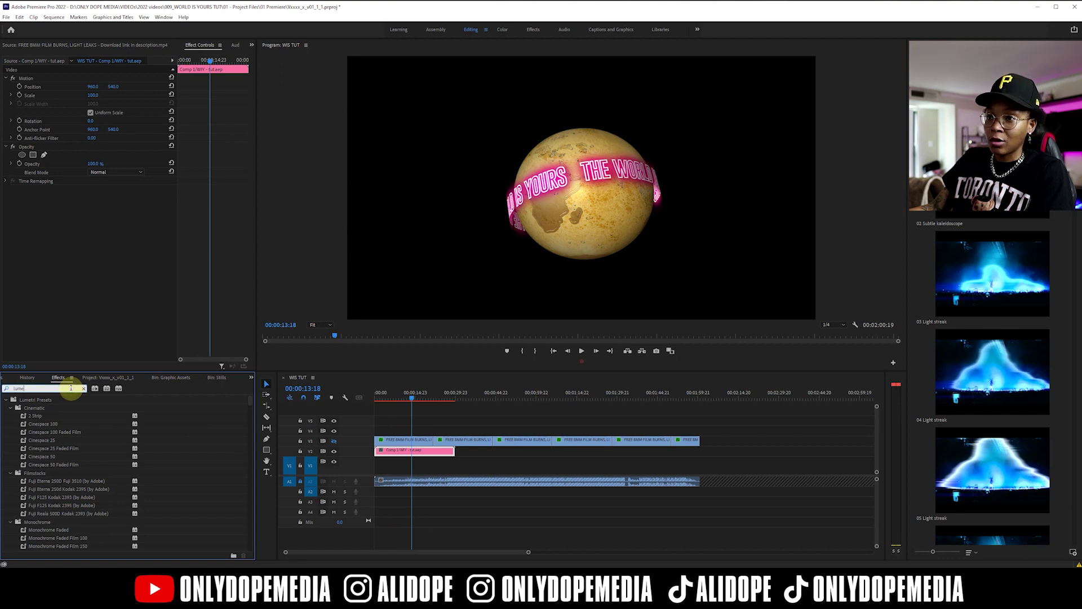
drag(250, 402, 234, 552)
drag(60, 517, 45, 241)
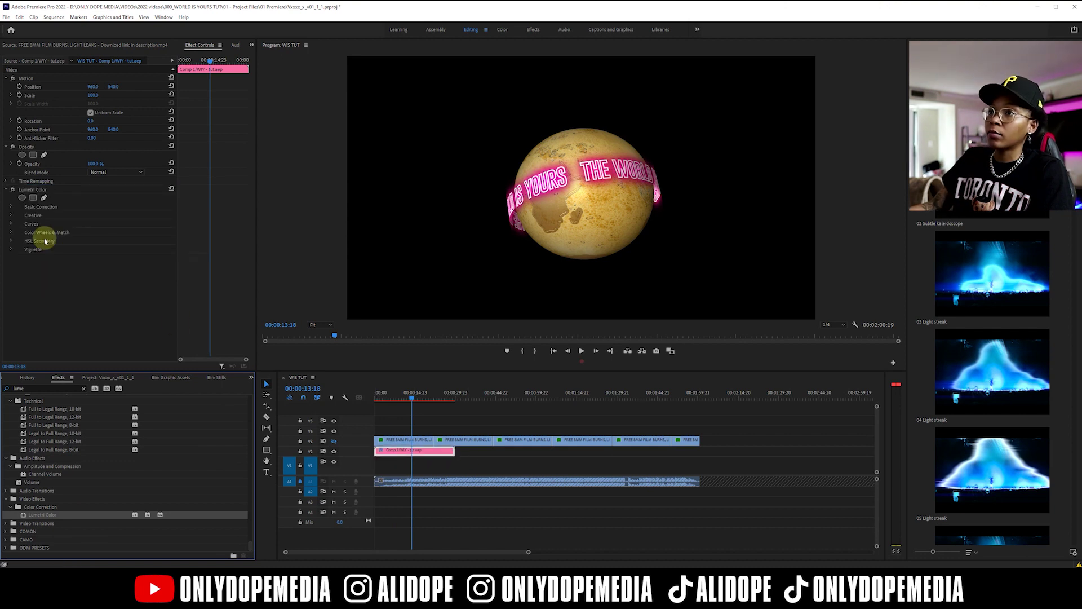
Darken the globe and add contrast in Lumetri's Basic Correction
click(12, 215)
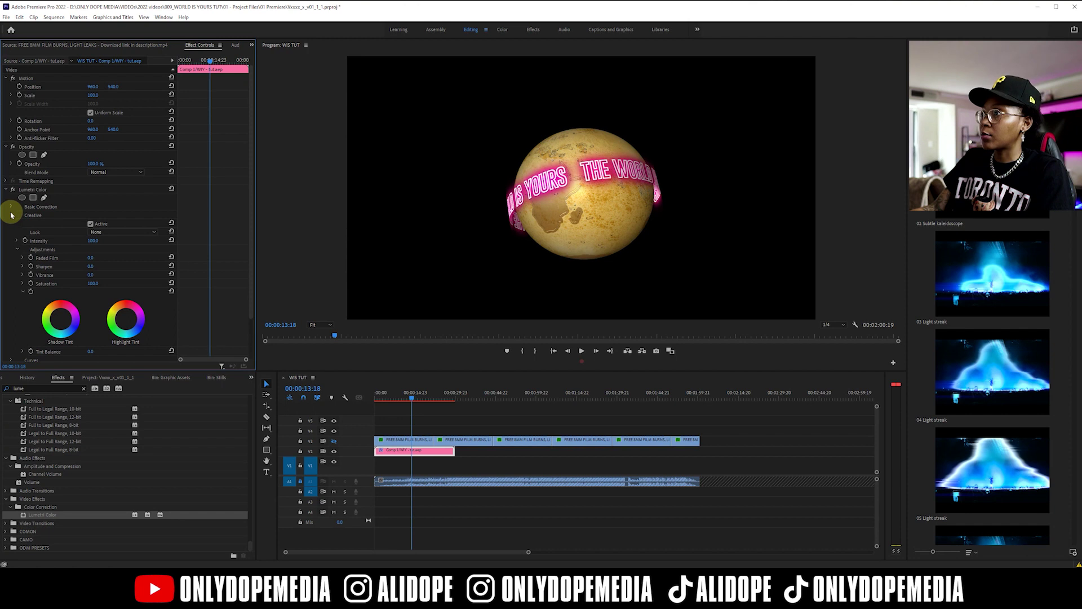
click(12, 207)
drag(107, 266, 84, 260)
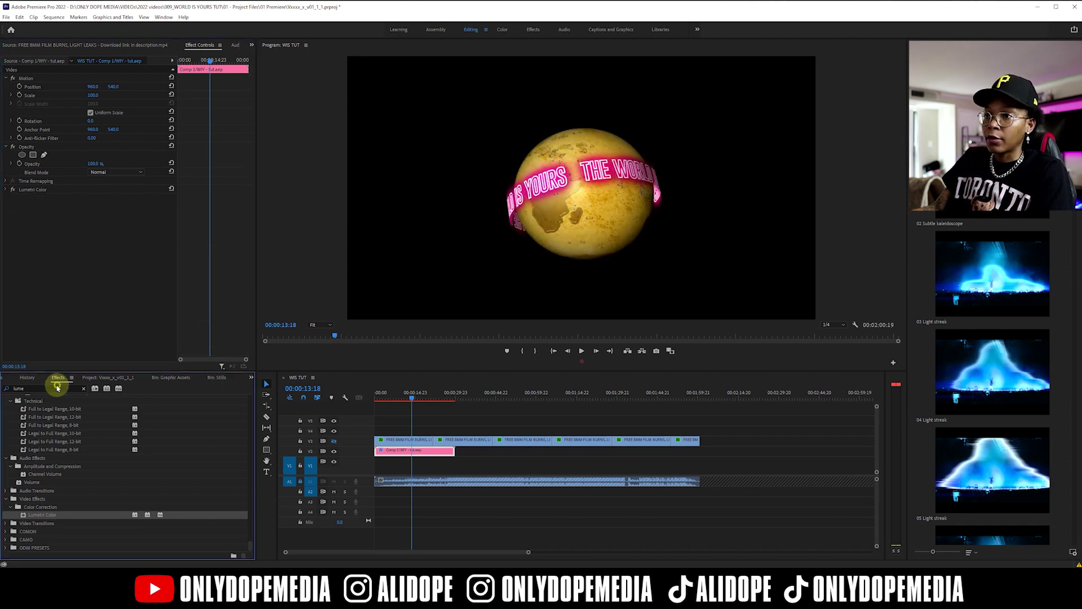
Add the Sapphire S_UltraGlow effect to the globe clip
double_click(55, 388)
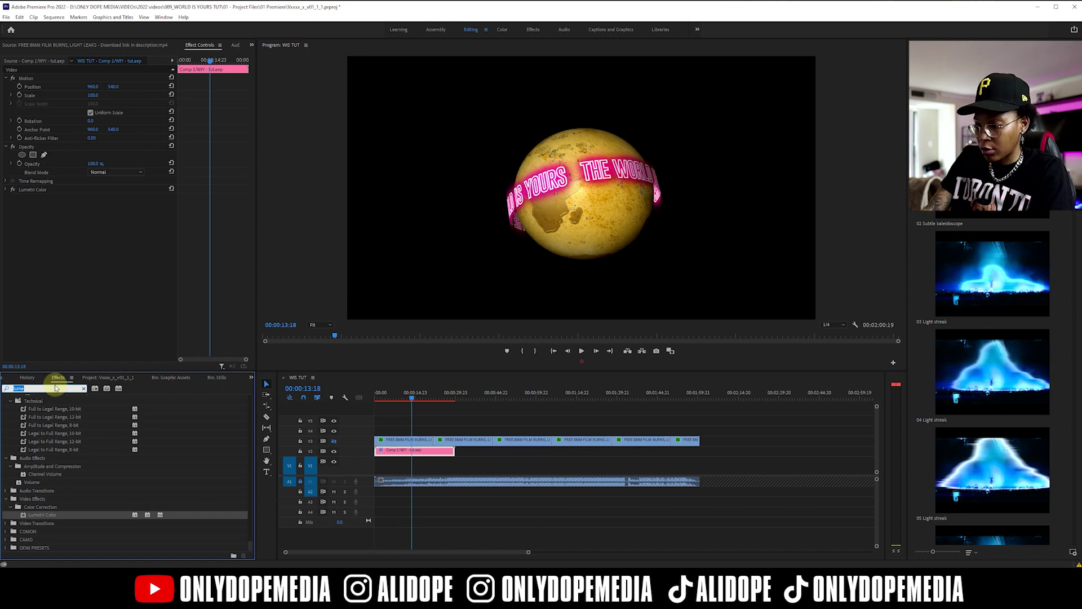
text(ult)
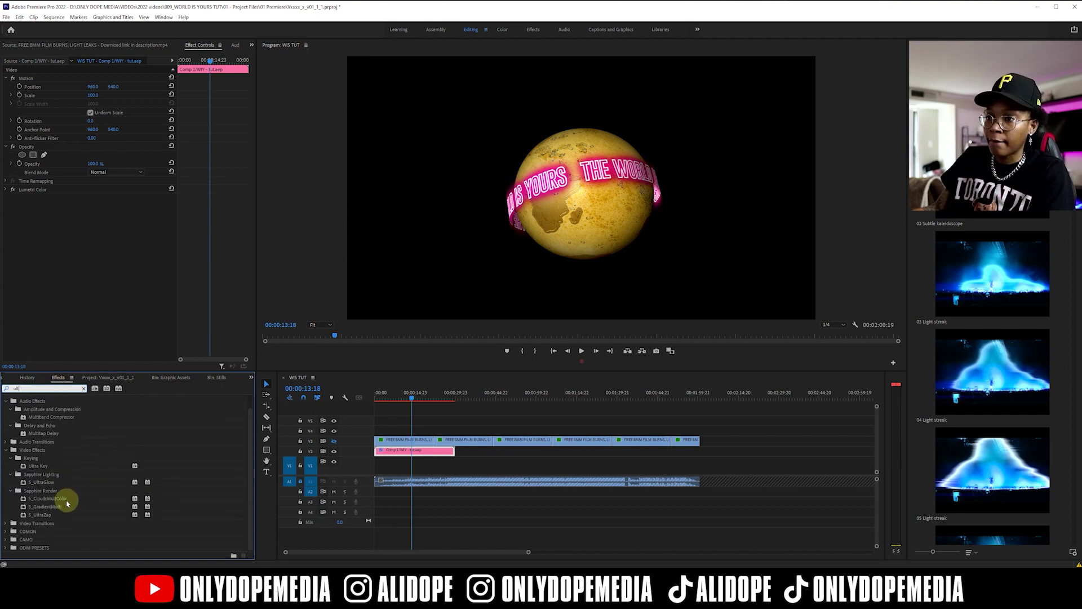
drag(51, 483, 89, 250)
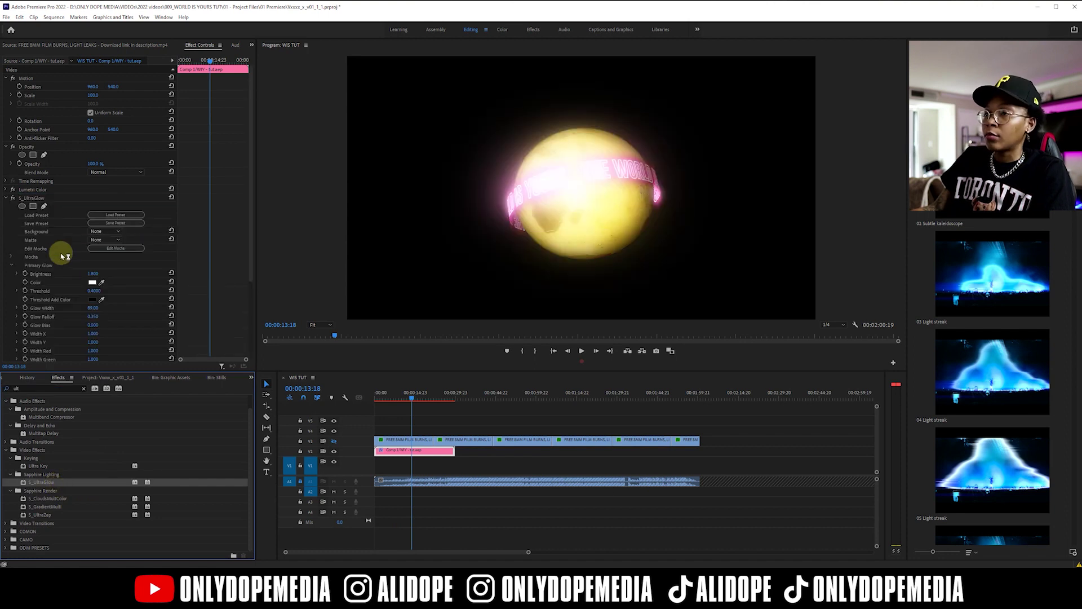
Play back the glowing globe, return to the start, and search effects for 'trans'
click(390, 401)
key(space)
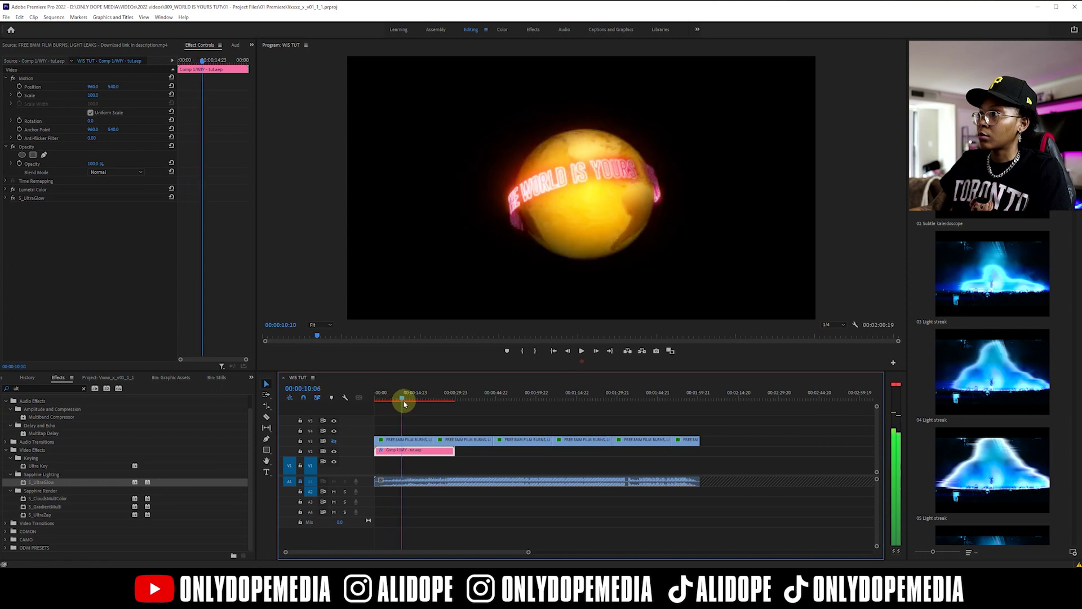
click(377, 399)
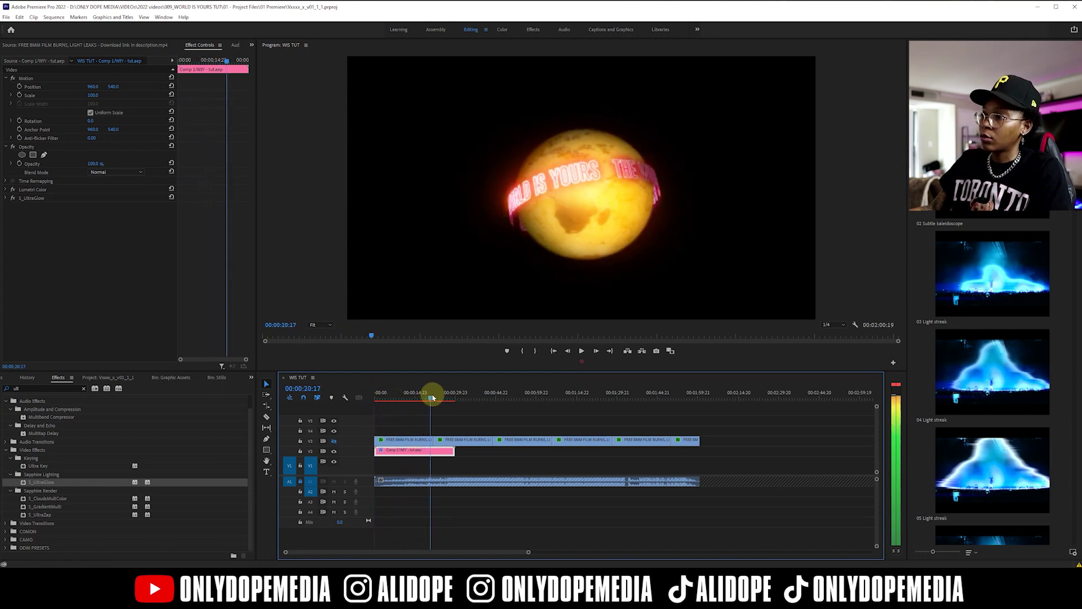
click(84, 388)
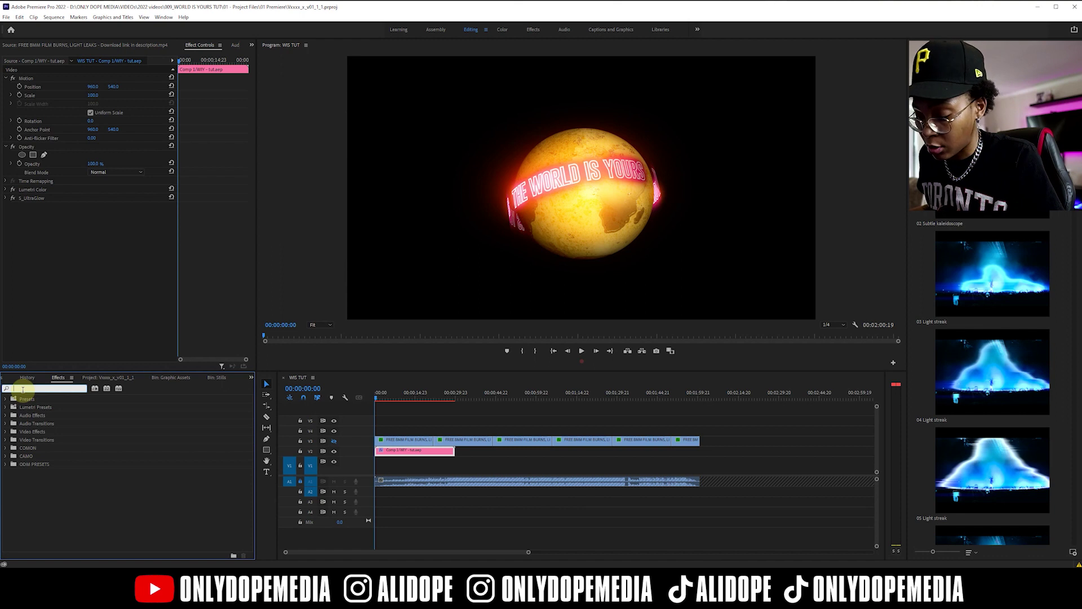
text(trans)
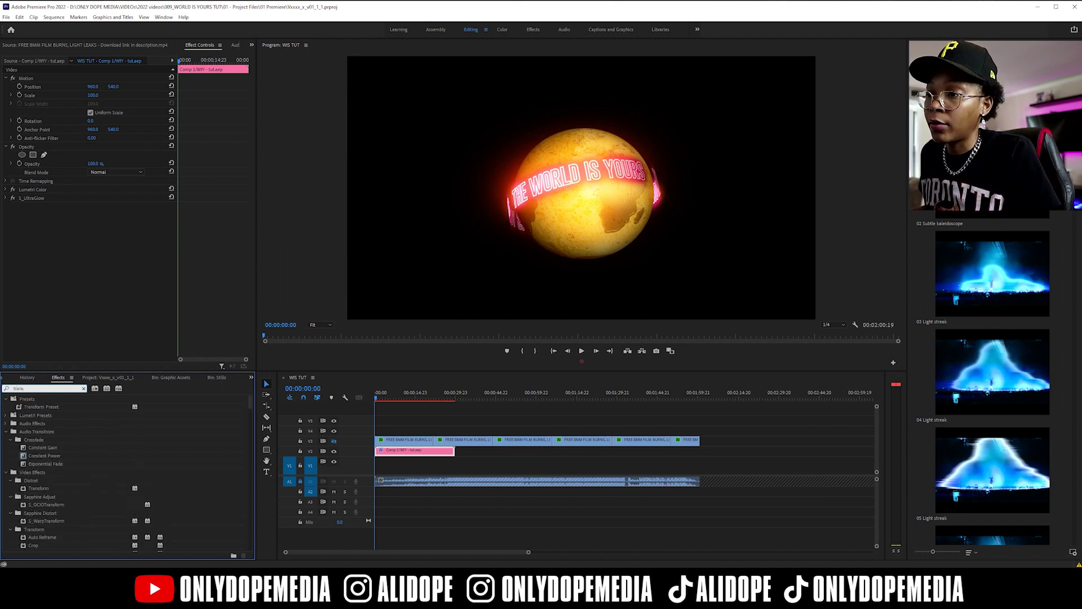
Add Transform to the globe clip and keyframe Scale from 5 up to 60
scroll(62, 496, down, 1)
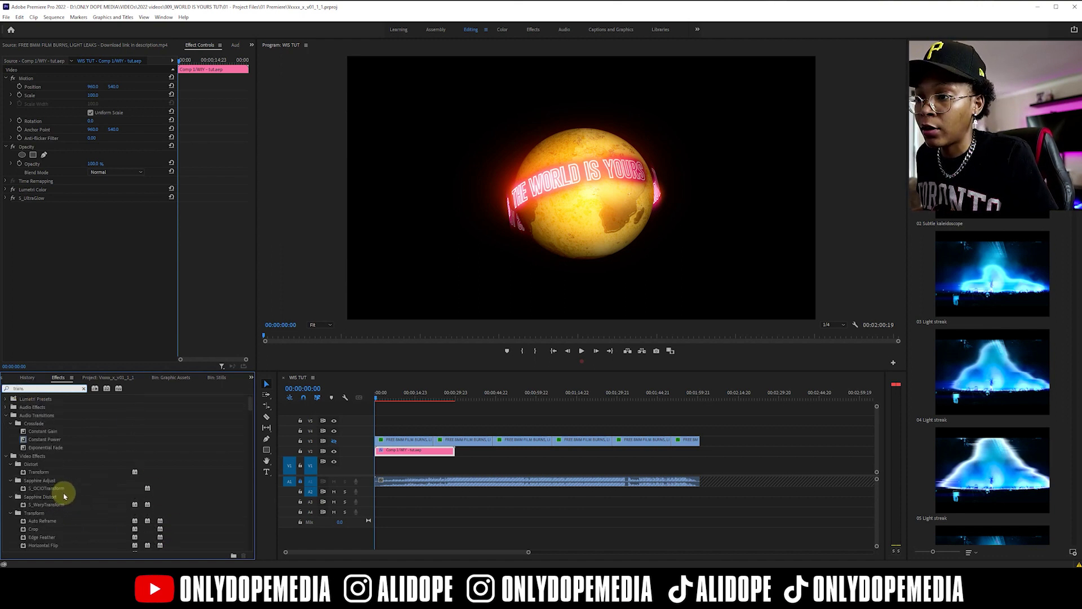
drag(48, 474, 52, 275)
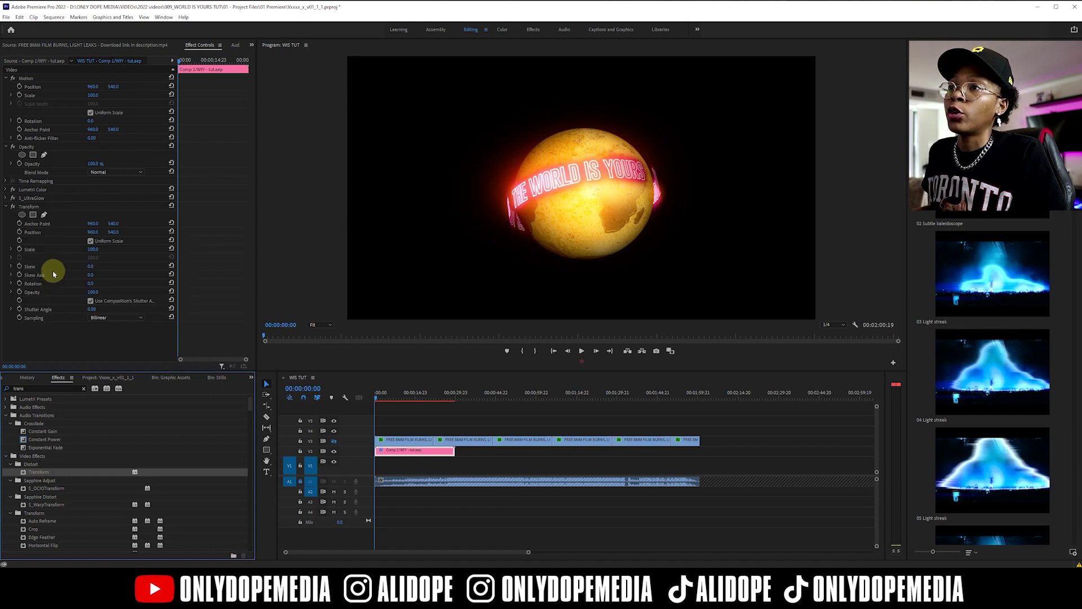
click(94, 309)
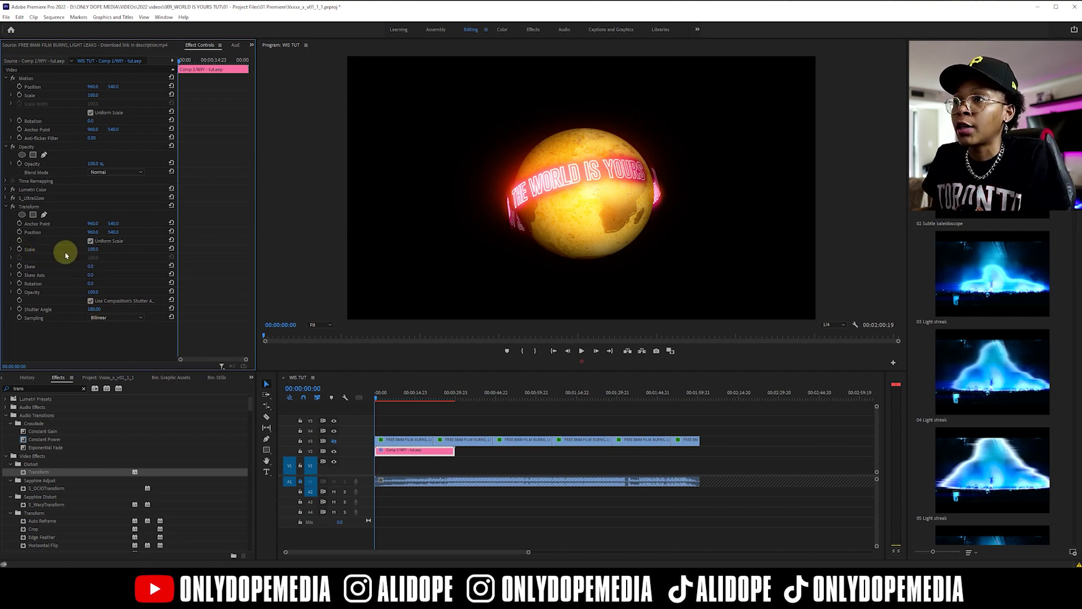
click(406, 397)
click(20, 249)
drag(193, 60, 96, 252)
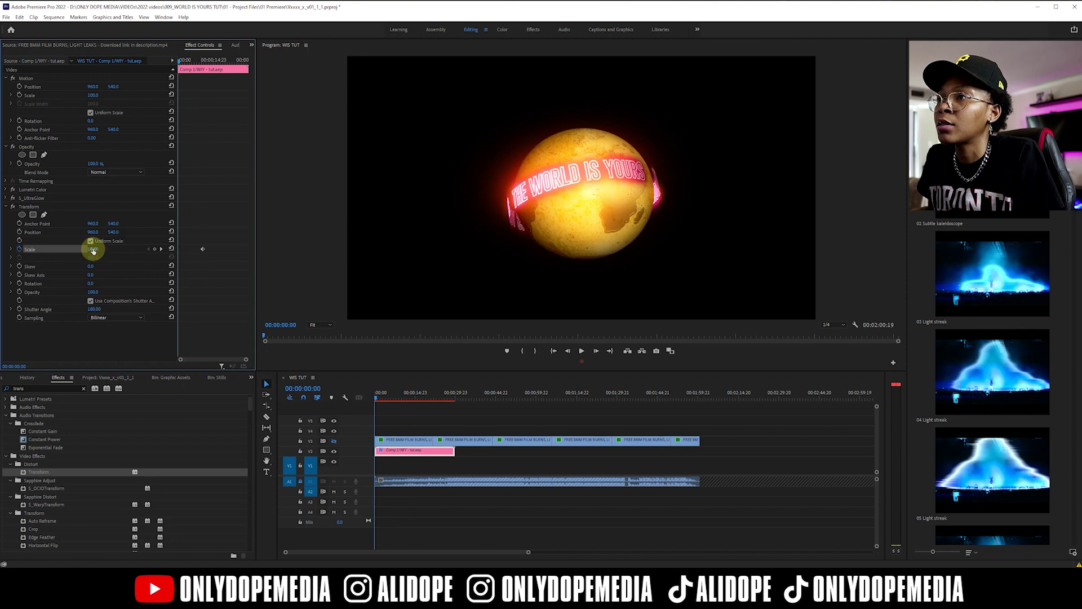
text(5)
key(Return)
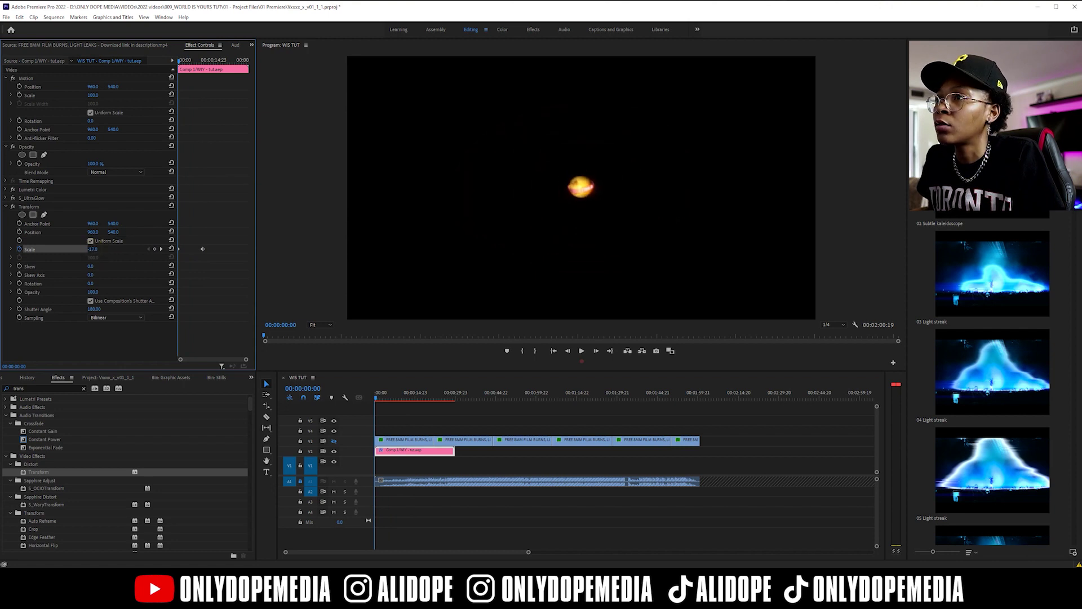
text(60)
key(Return)
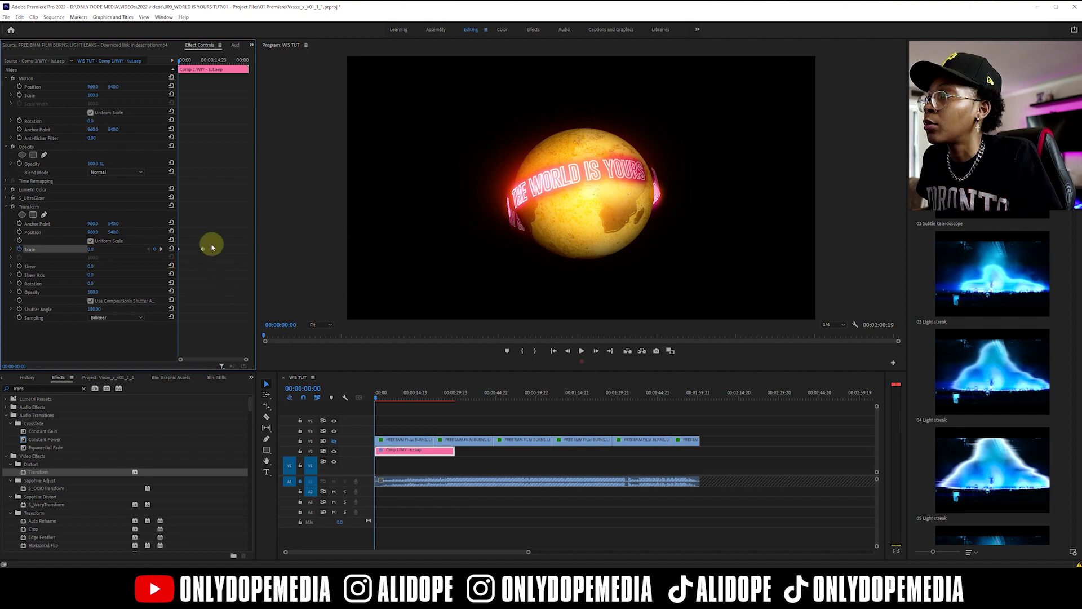
Move the globe clip later on V2 and Alt-drag a duplicate right after it
drag(175, 68, 217, 62)
drag(405, 453, 449, 455)
drag(420, 398, 489, 400)
drag(445, 459, 526, 453)
click(42, 207)
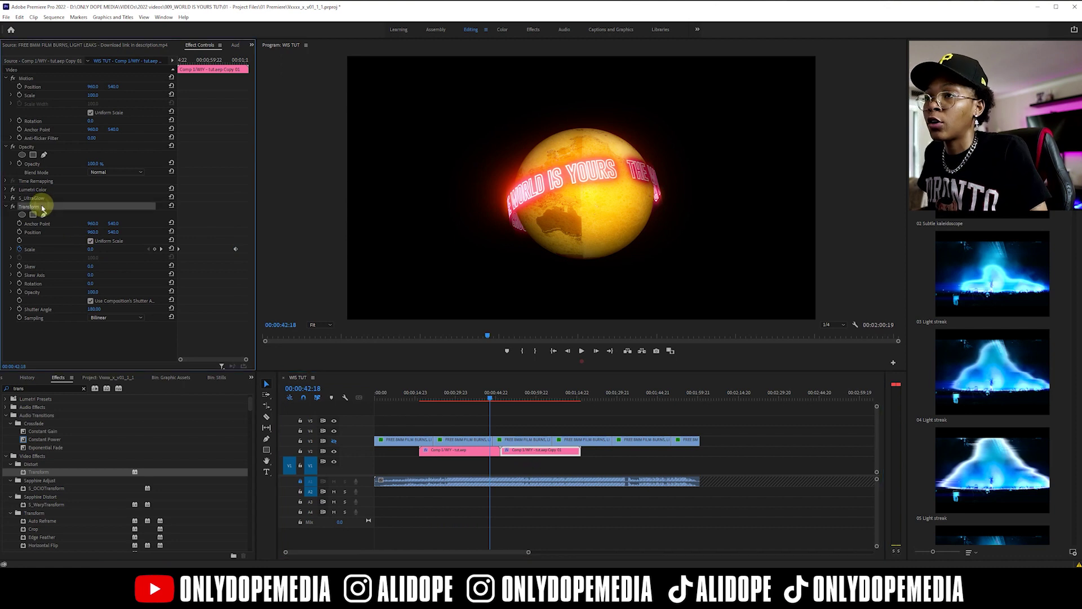
Delete the Transform effect from the copied globe clip and clear the effects search
key(Delete)
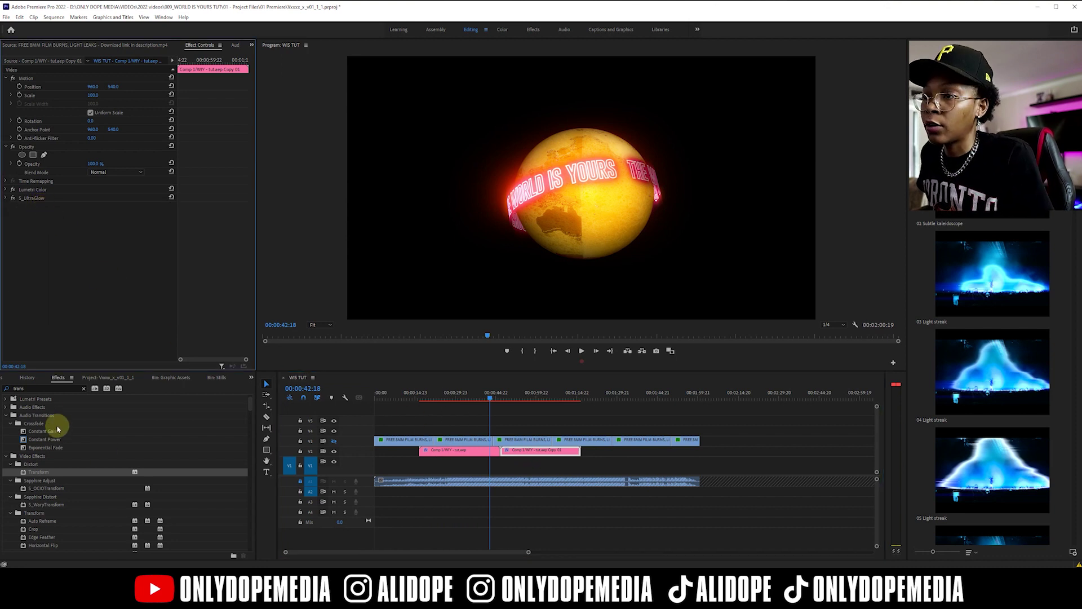
click(49, 388)
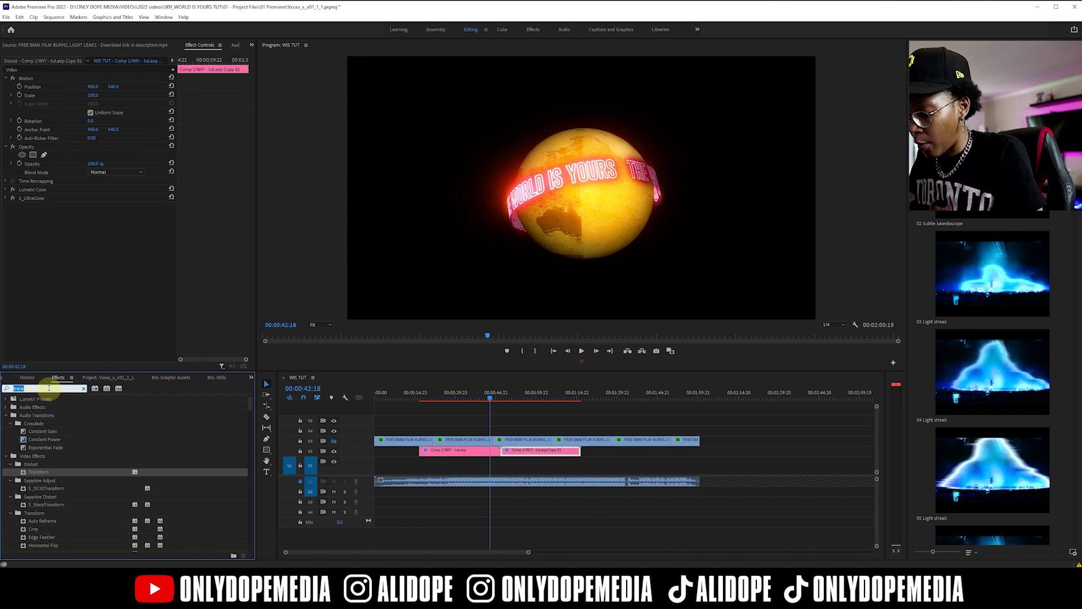
click(84, 389)
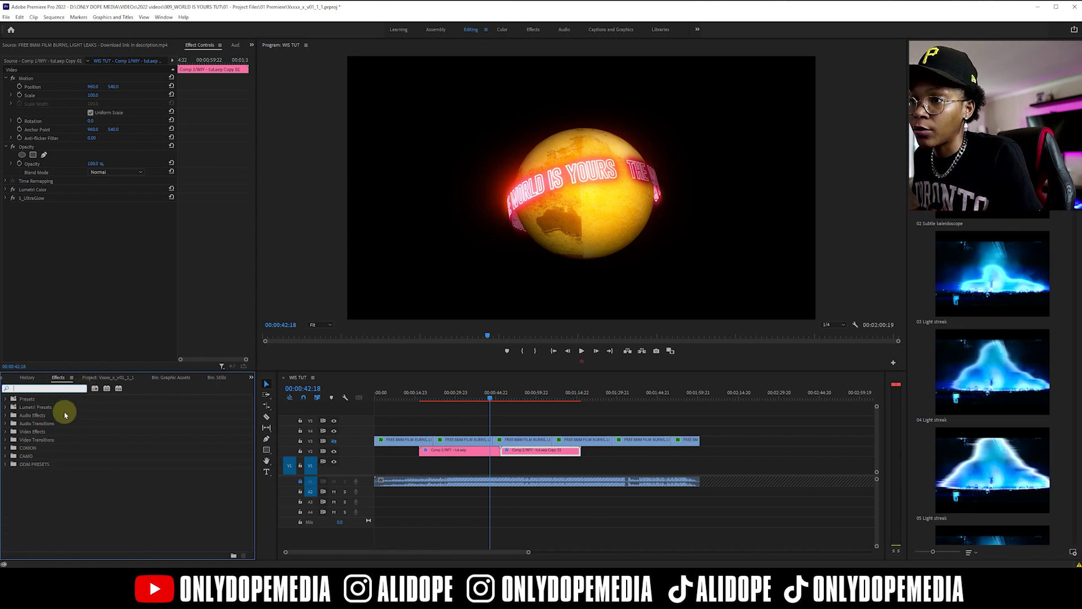
Expand the Film Impact Lights & Blurs transitions and zoom in on the edit point
click(10, 443)
scroll(44, 455, down, 3)
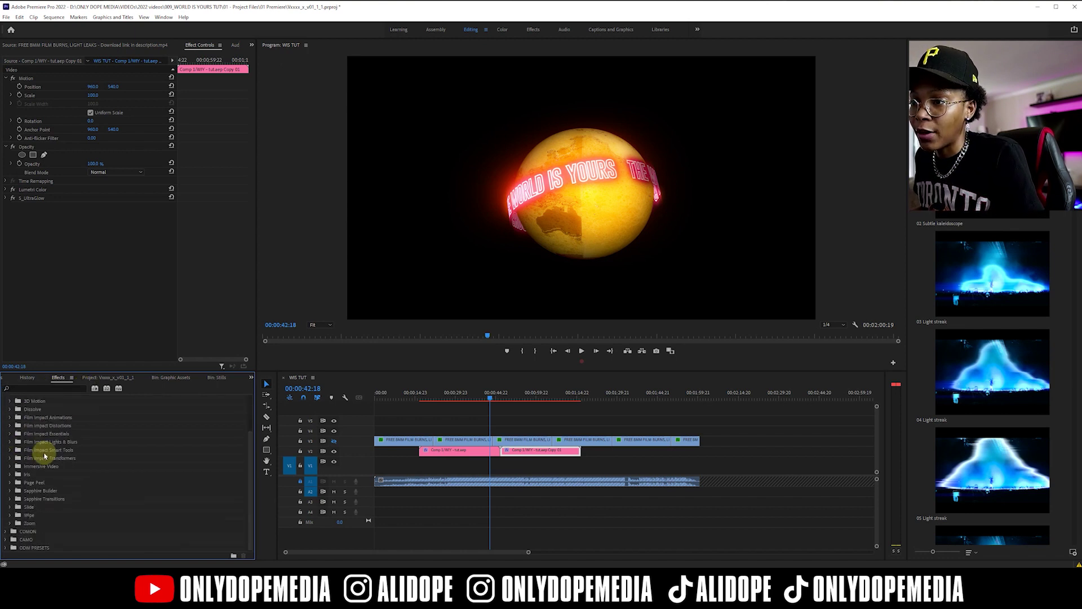
click(10, 442)
scroll(89, 458, down, 2)
click(89, 451)
click(502, 393)
key(=)
key(=)
key(=)
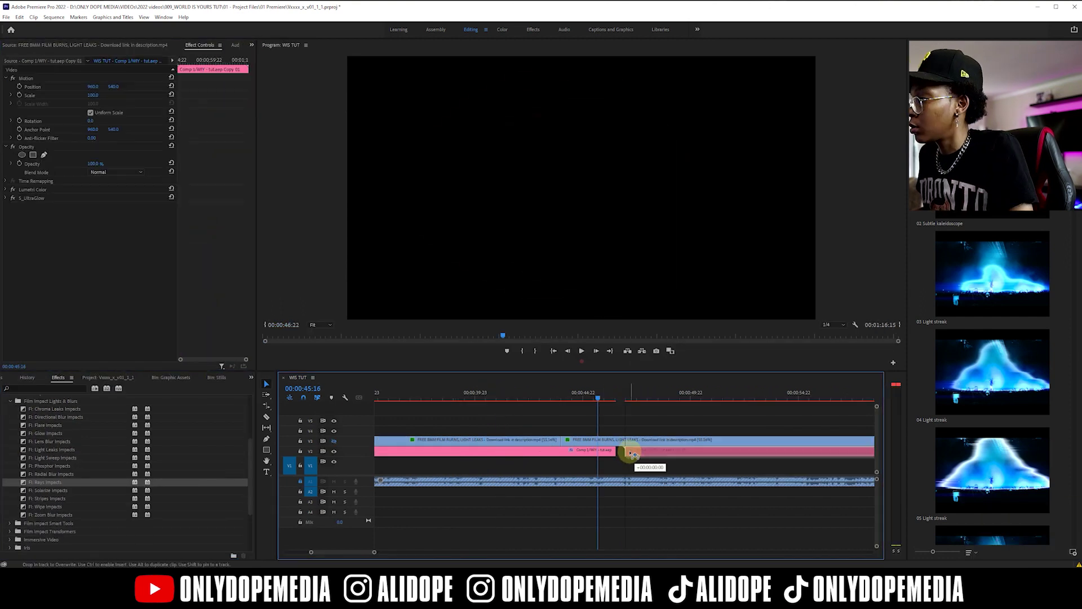
Replace the FI Rays transition with FI: Phosphor Impacts at the first edit point
drag(578, 462, 615, 451)
click(627, 393)
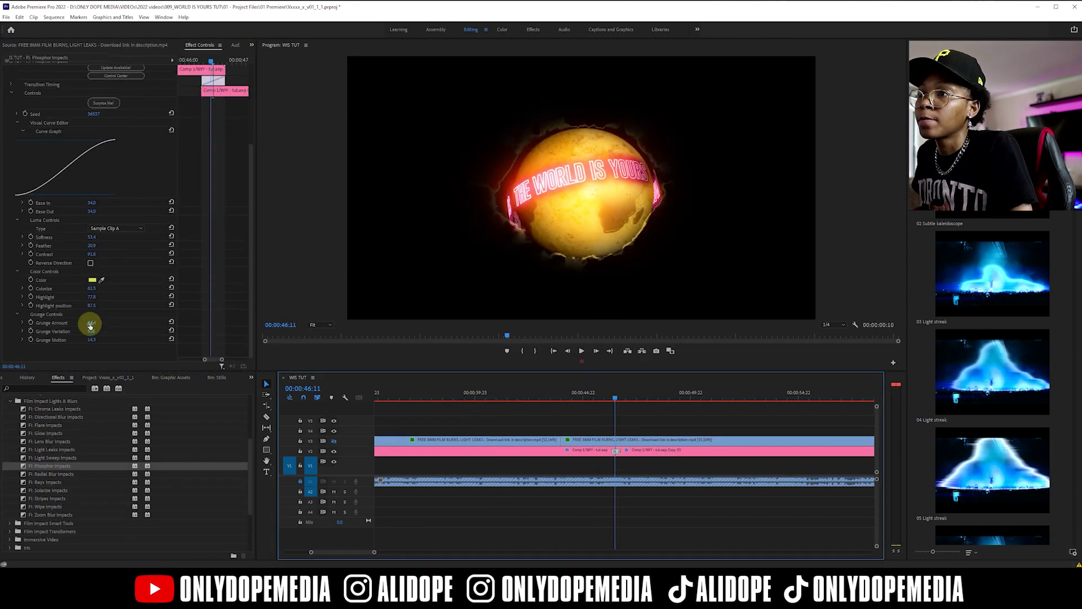
key(minus)
click(625, 394)
key(minus)
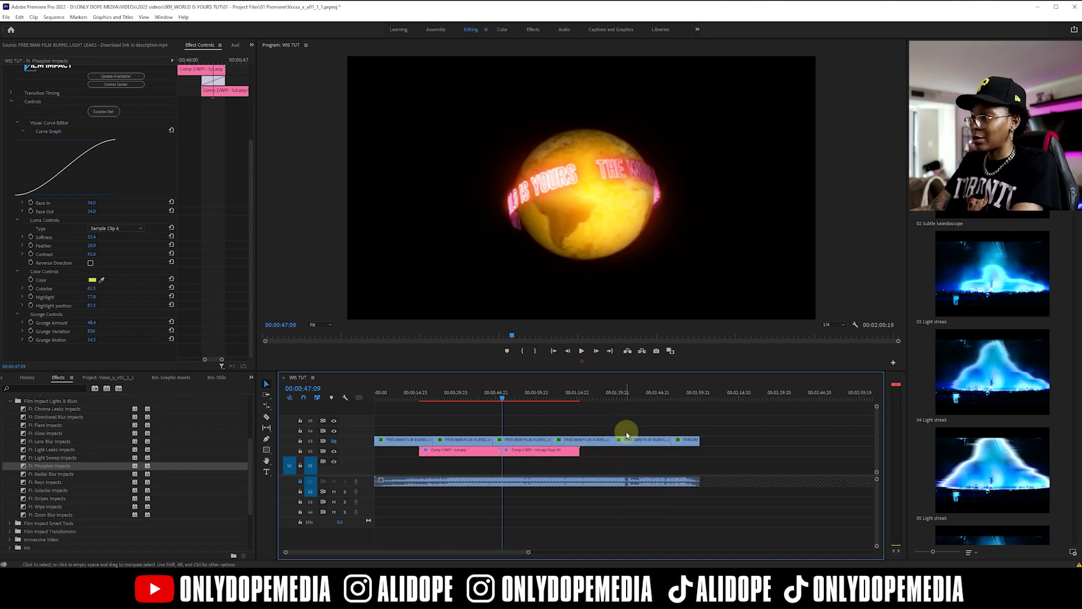
click(506, 463)
Add another globe copy and Phosphor Impacts between Copy 01, Copy 02 and Copy 03
drag(517, 456, 589, 453)
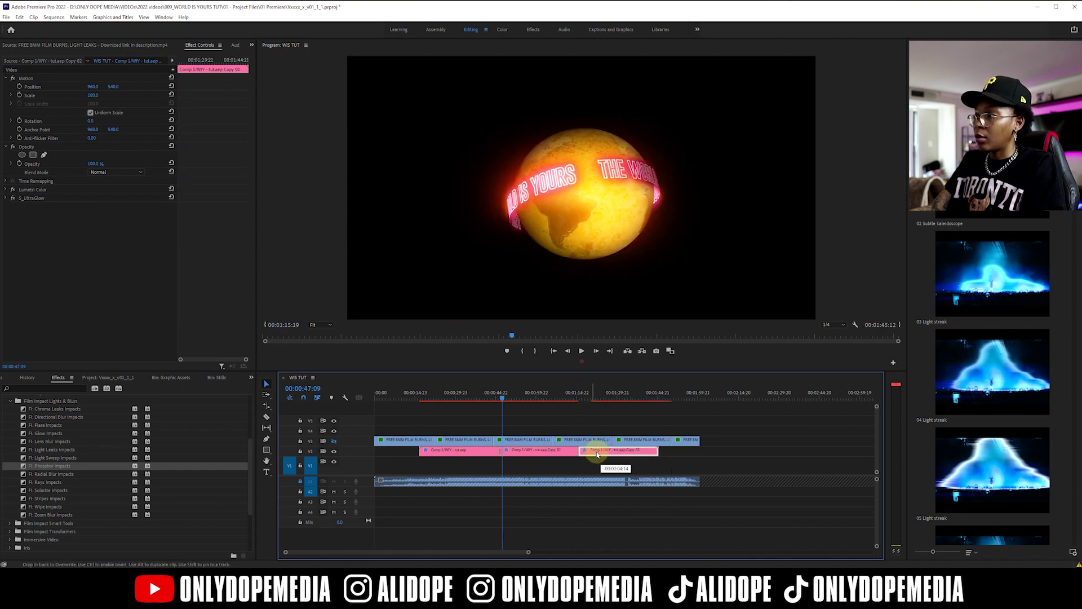
drag(74, 466, 699, 449)
drag(75, 465, 656, 450)
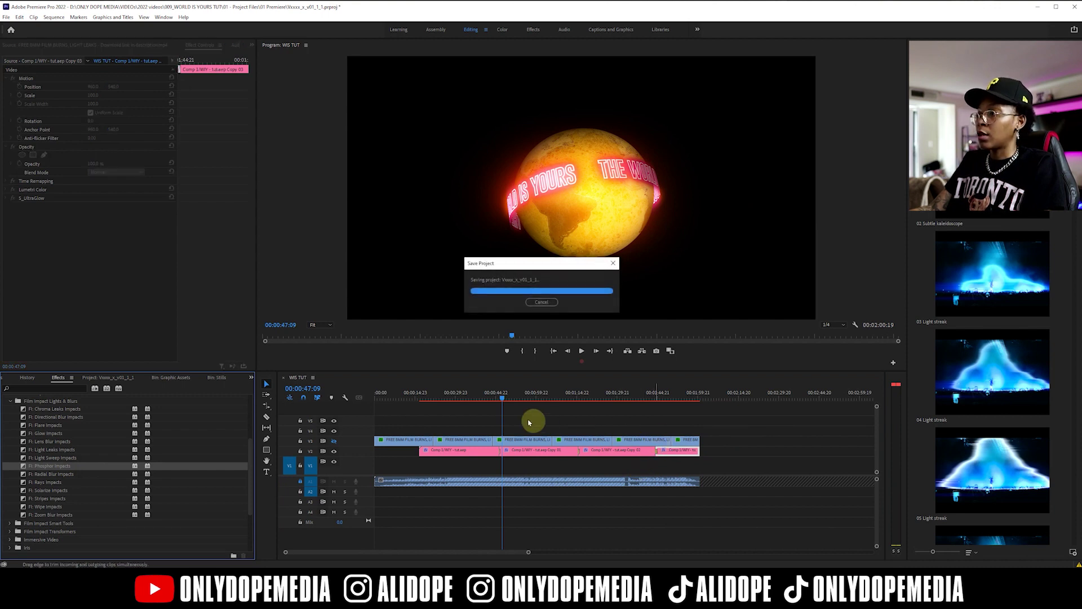
drag(488, 394, 577, 428)
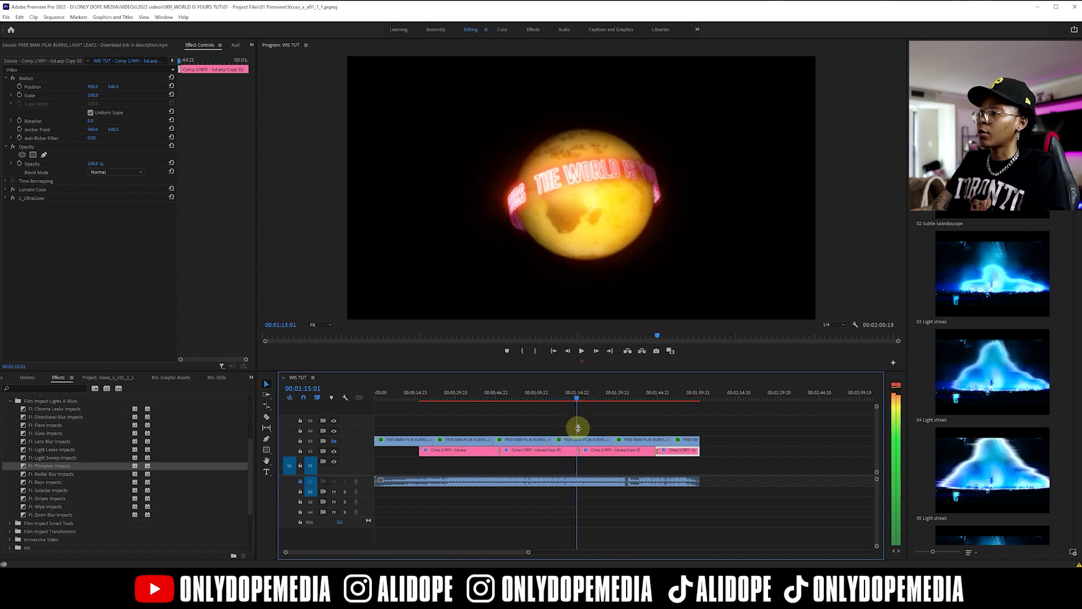
Unlock and mute audio track A1, then scrub through the sequence's opening seconds
click(300, 482)
click(335, 482)
click(383, 398)
drag(383, 404, 459, 450)
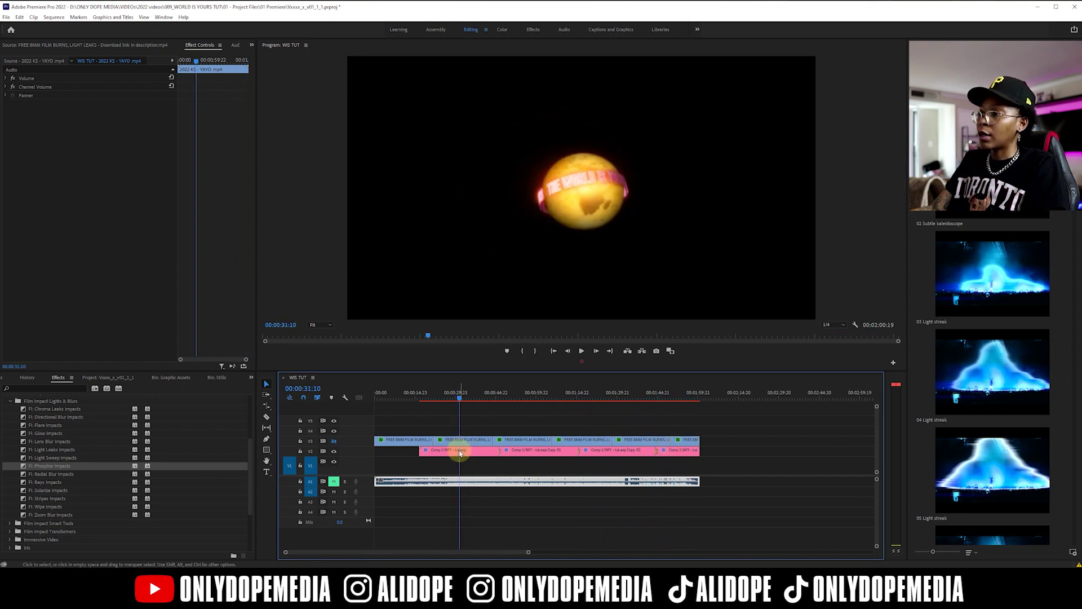
Split the pink globe clip at about 31 seconds and expand the Film Impact Animations transitions
click(460, 452)
key(ctrl+k)
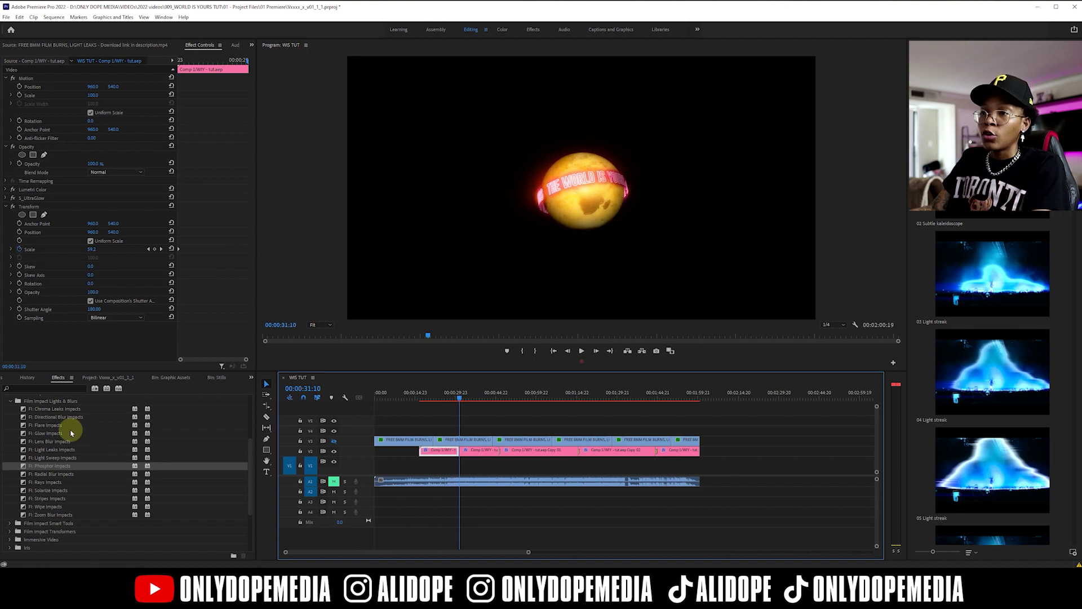
scroll(69, 431, up, 4)
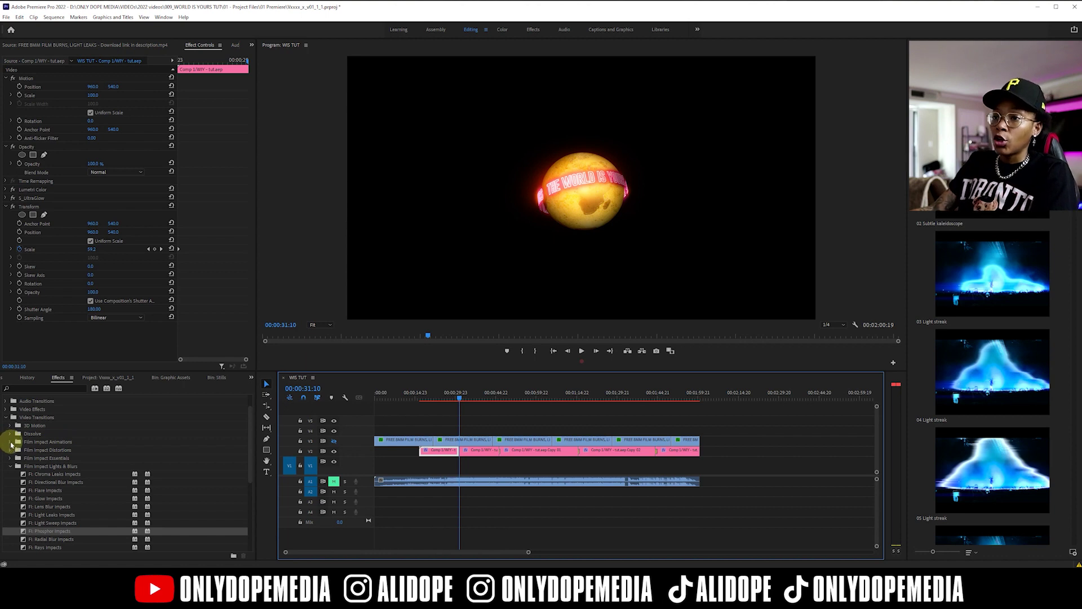
click(10, 443)
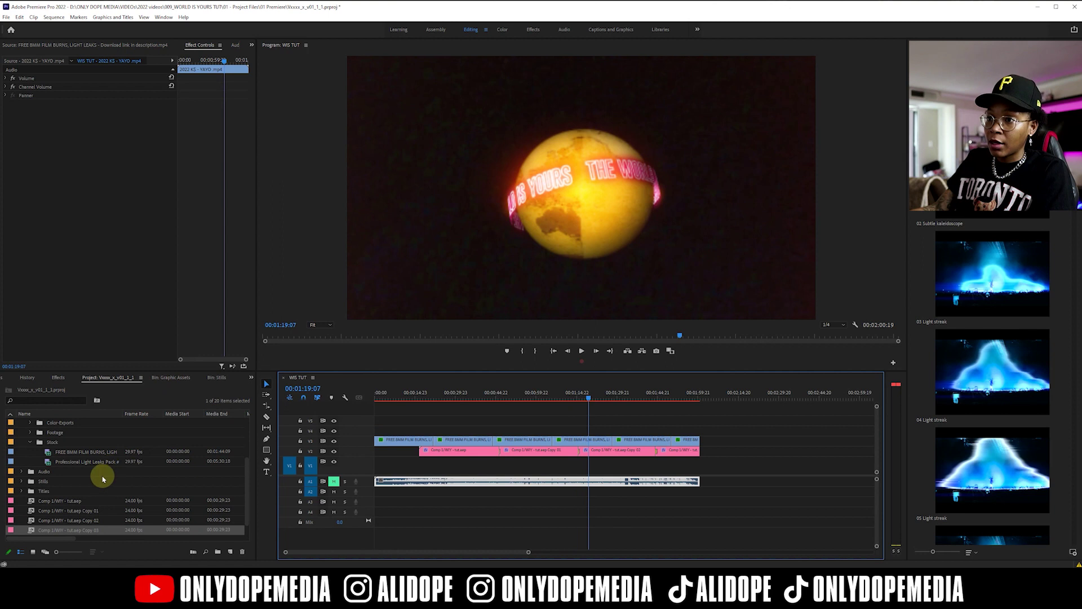
Place the 2022 KS - YAYO.mp4 video alone on V1 and scale it to 152%
scroll(104, 479, down, 1)
double_click(67, 529)
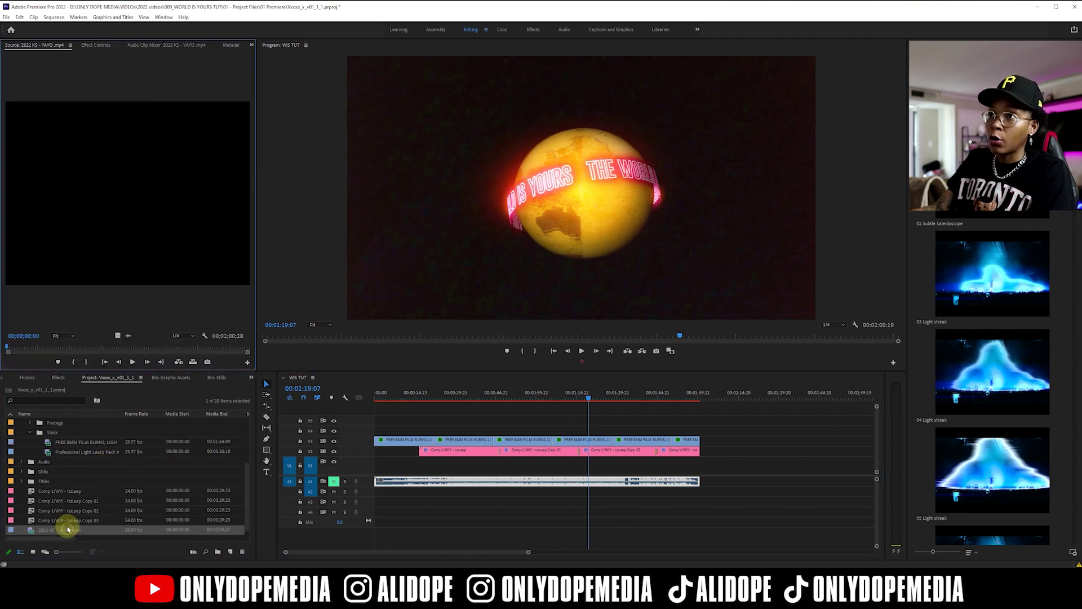
drag(115, 336, 376, 471)
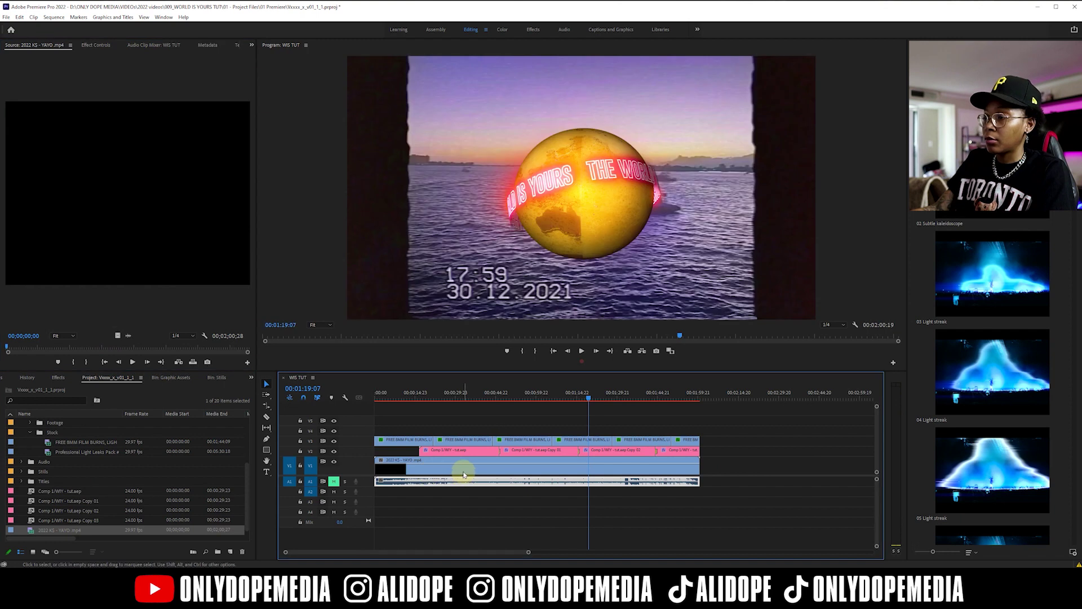
click(457, 472)
click(95, 45)
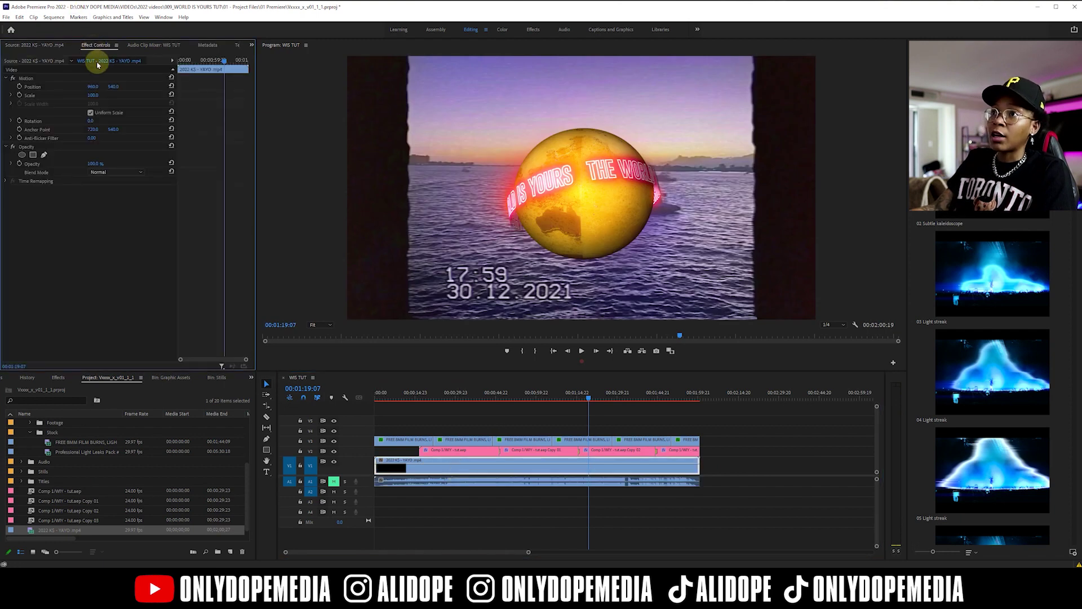
drag(88, 96, 117, 95)
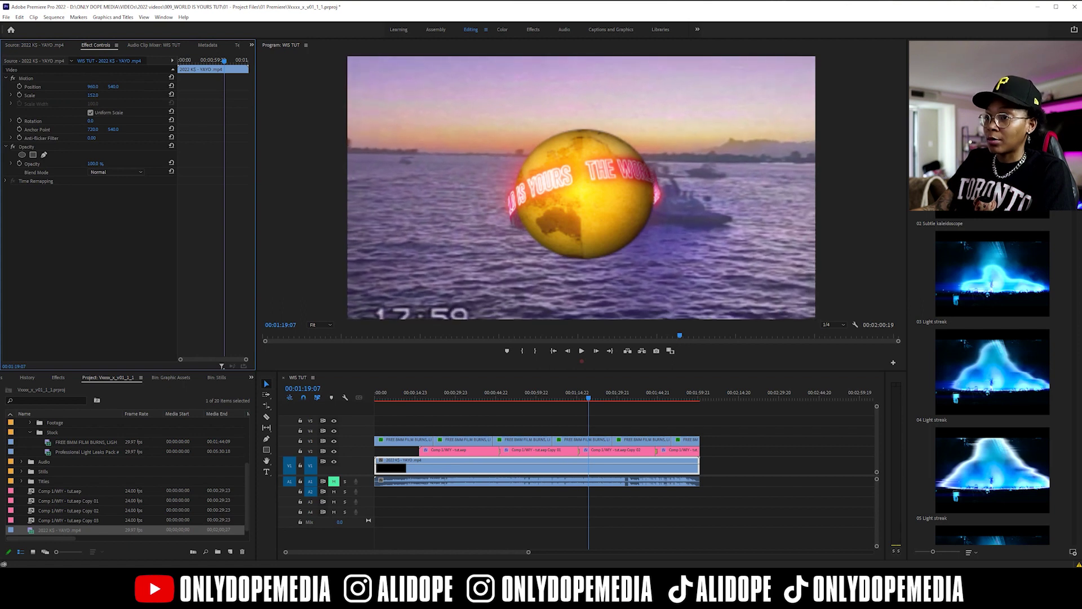
click(57, 379)
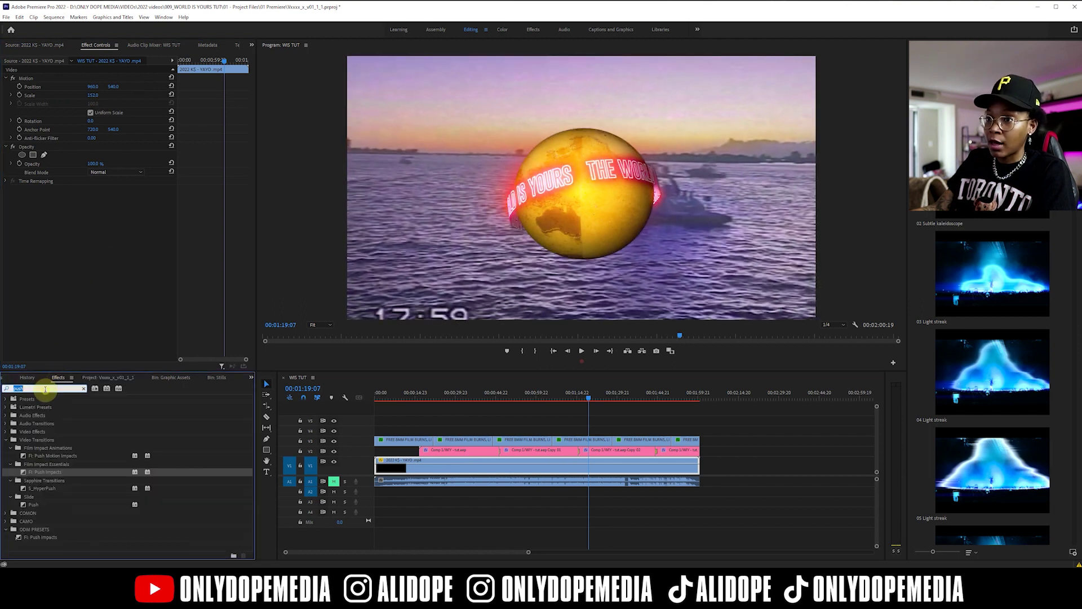
Apply the Black & White effect to the YAYO clip
text(black)
scroll(121, 468, down, 10)
click(56, 514)
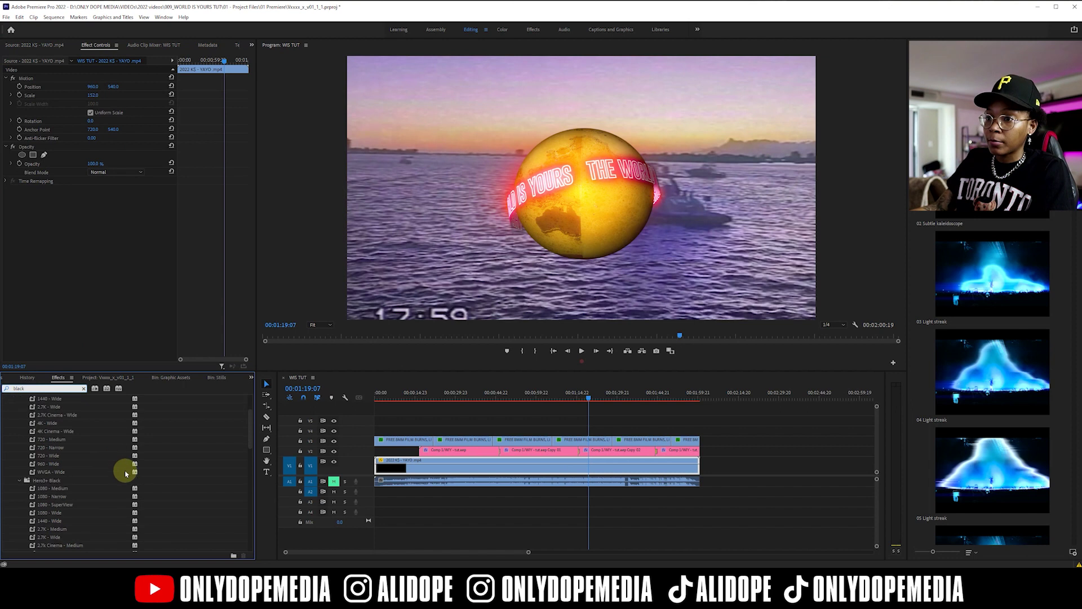
drag(45, 489, 123, 238)
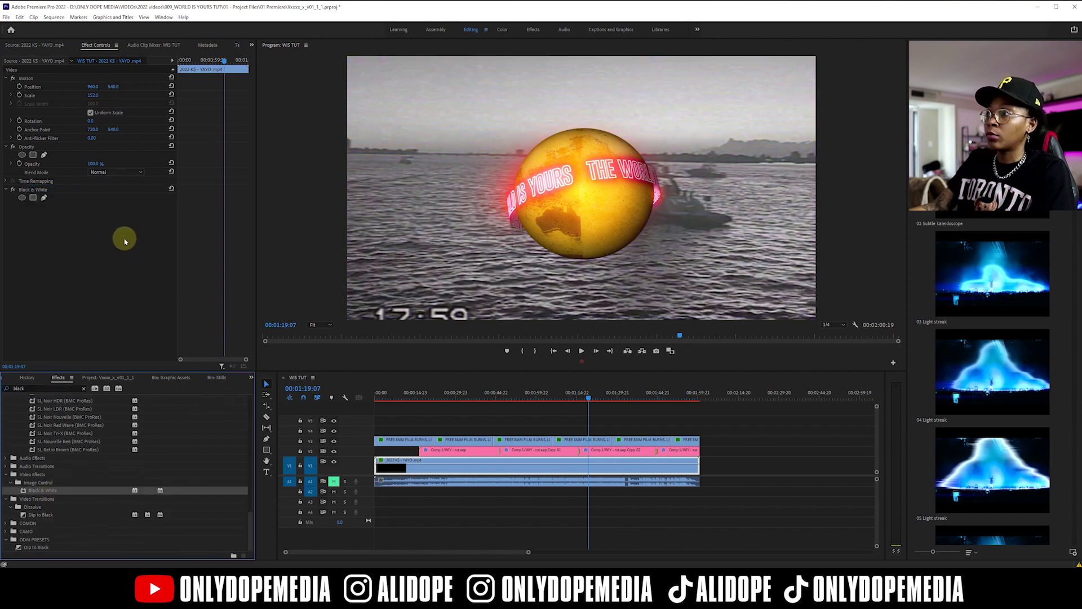
Lower the YAYO footage opacity to 18% and preview it behind the globe
drag(95, 166, 40, 166)
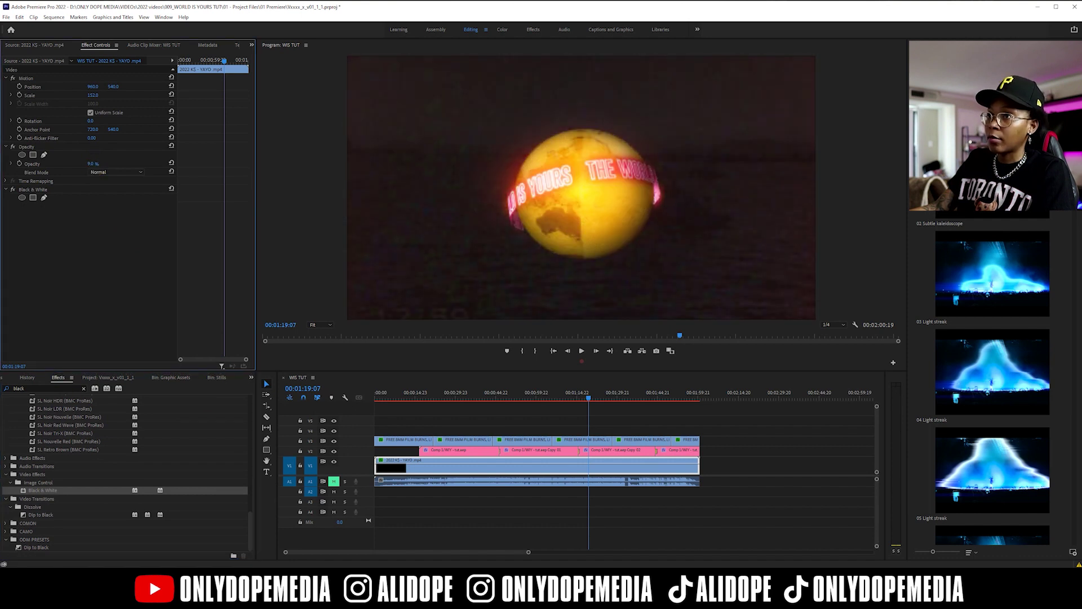
click(363, 394)
drag(376, 396, 534, 371)
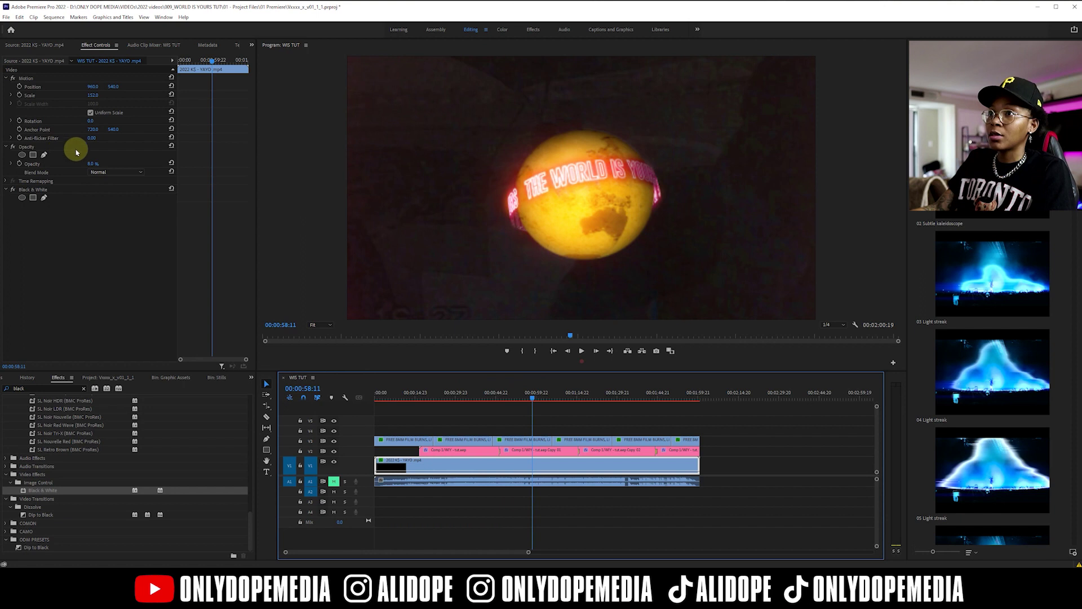
click(95, 163)
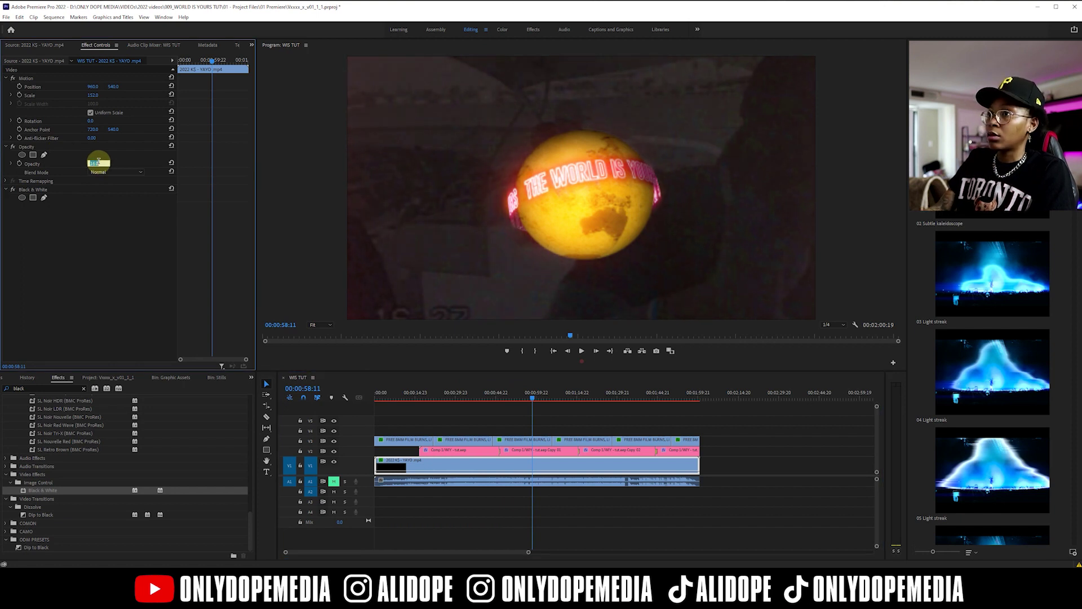
click(43, 388)
text(level)
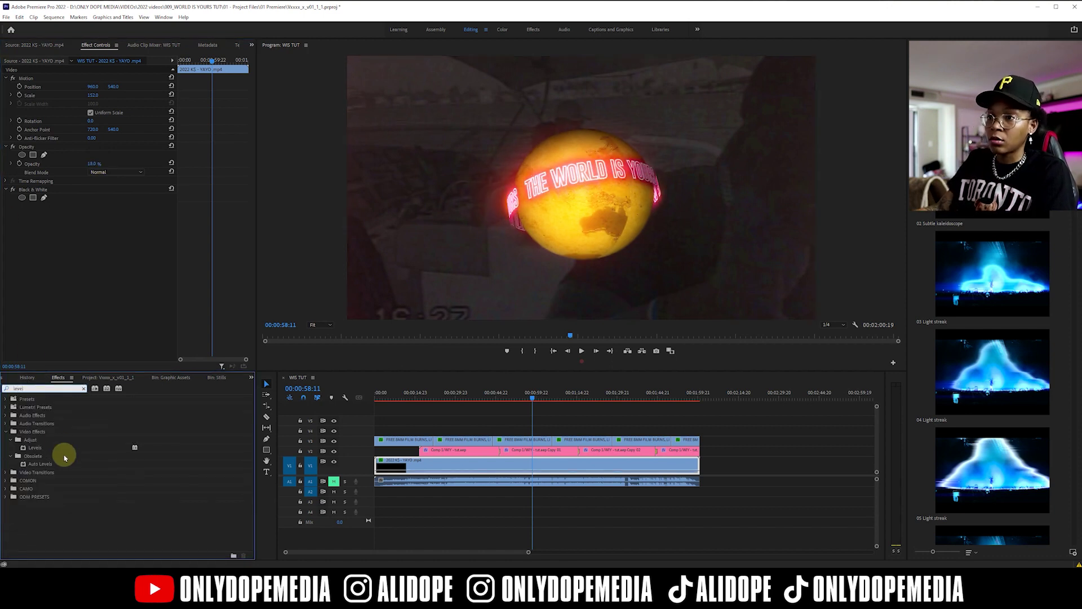
Apply Levels to the YAYO clip with the RGB black input level raised to 13
drag(35, 447, 63, 281)
drag(88, 223, 101, 223)
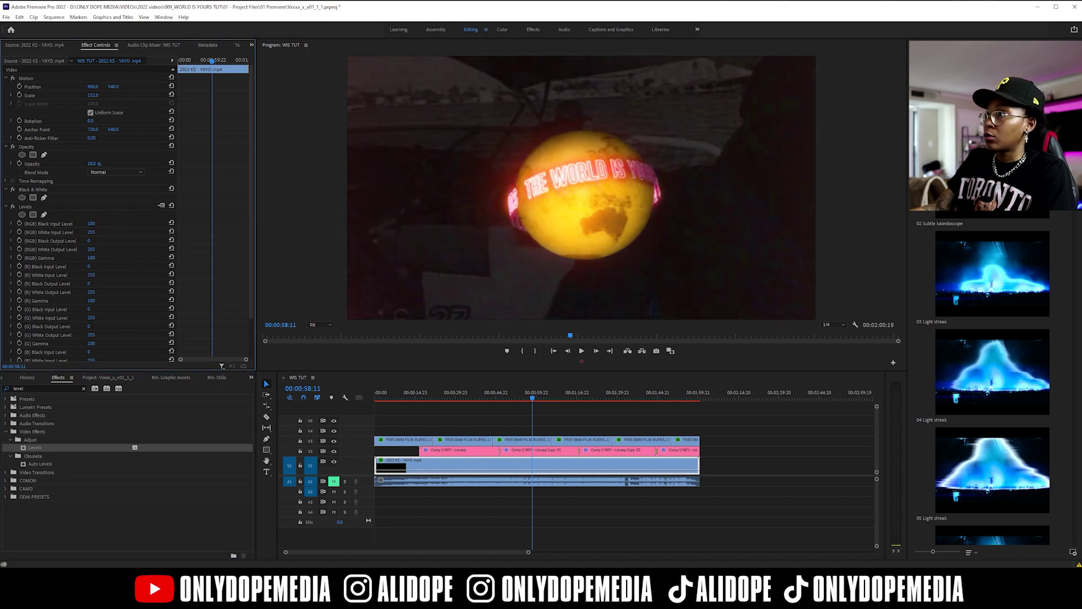
click(6, 207)
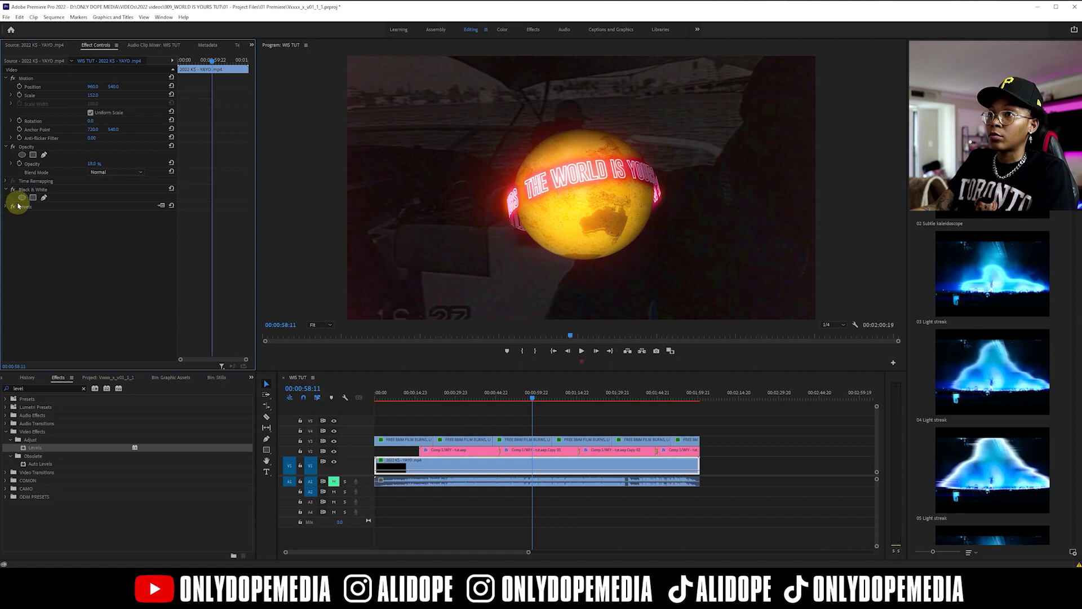
Preview the darkened footage along the sequence and save the project
click(387, 393)
drag(389, 393, 607, 391)
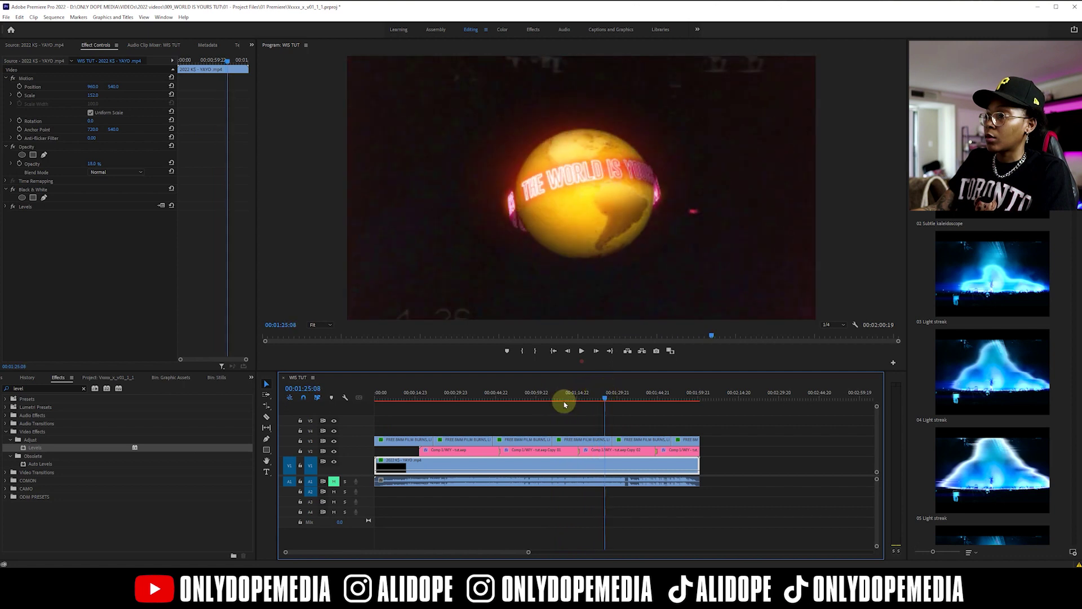
drag(353, 391, 373, 402)
key(ctrl+s)
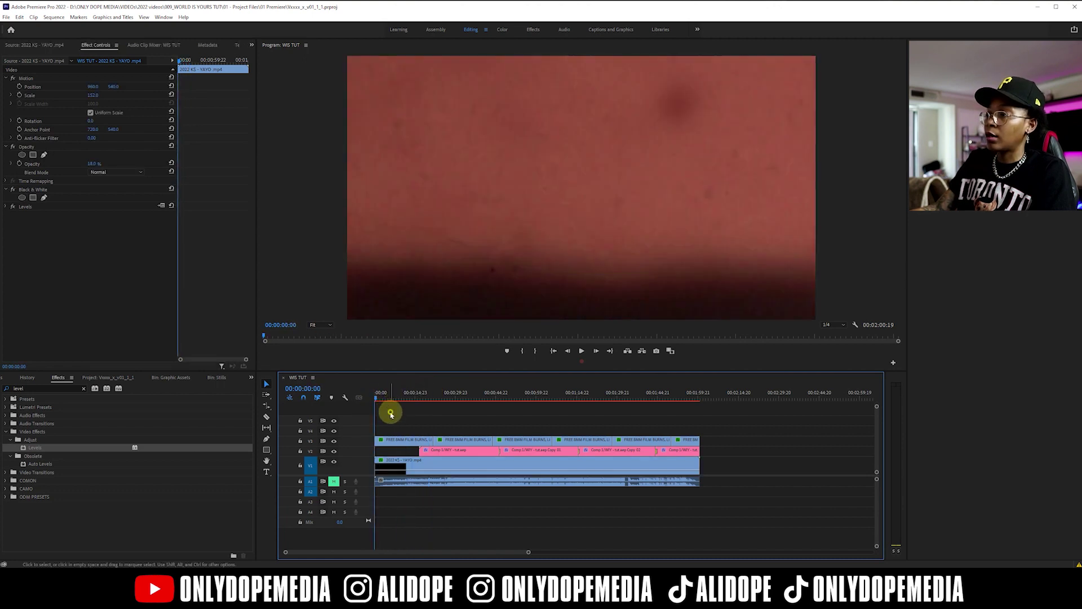
click(391, 414)
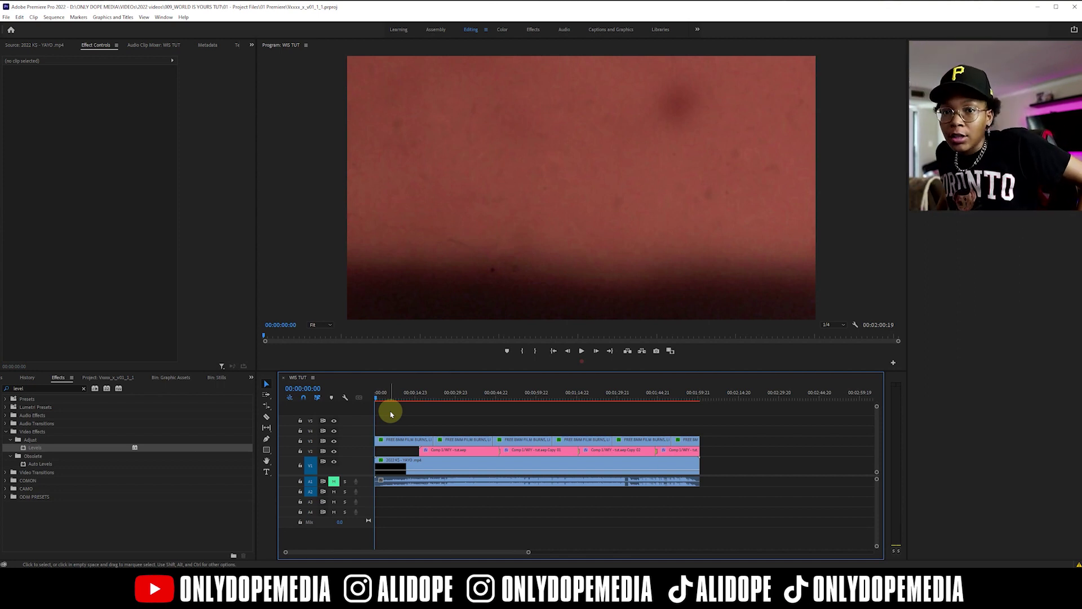
key(ctrl+s)
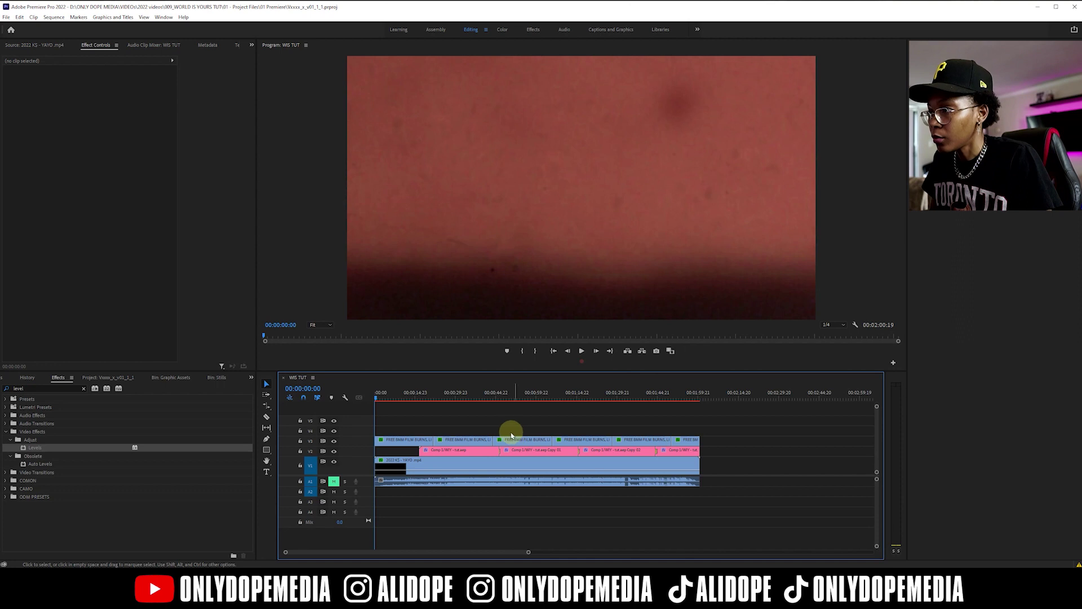
click(267, 473)
Create a 'KAI CA$H' title in Nimbus Sans Extd Bold at font size 255
click(449, 197)
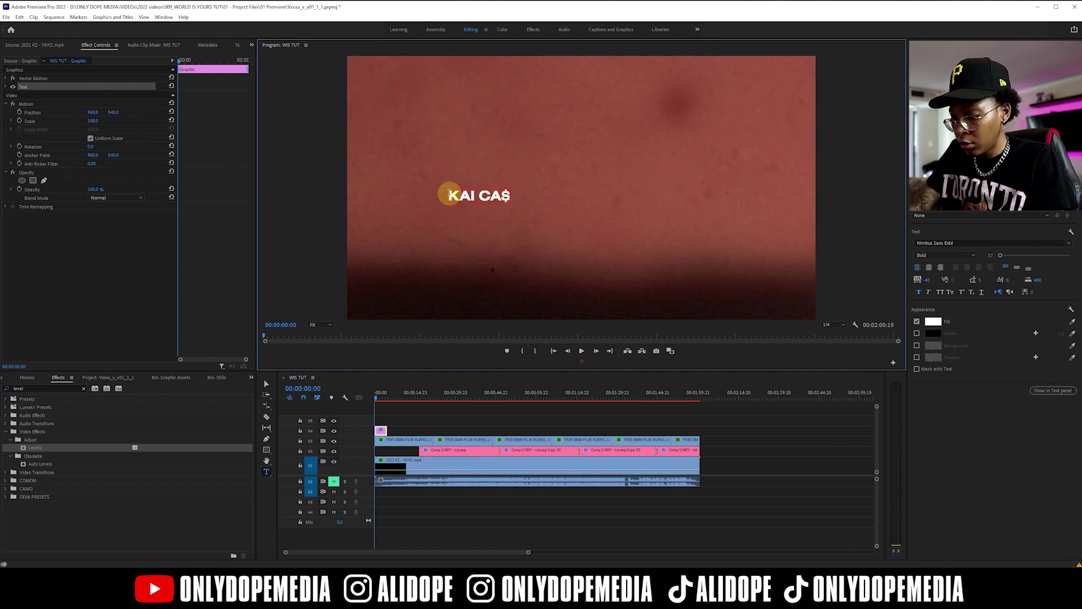
drag(451, 195, 522, 194)
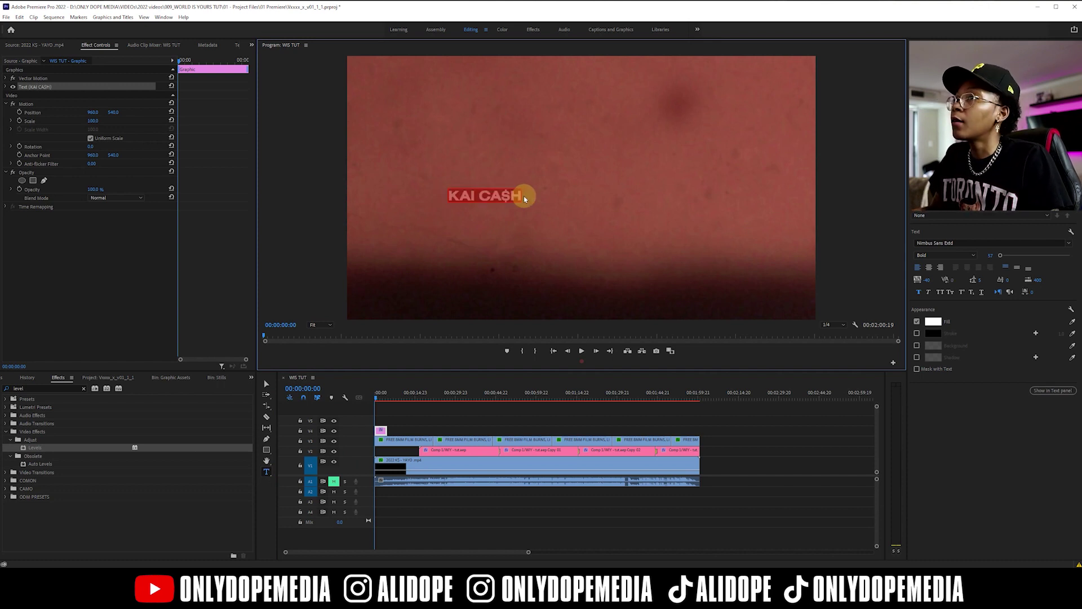
click(970, 243)
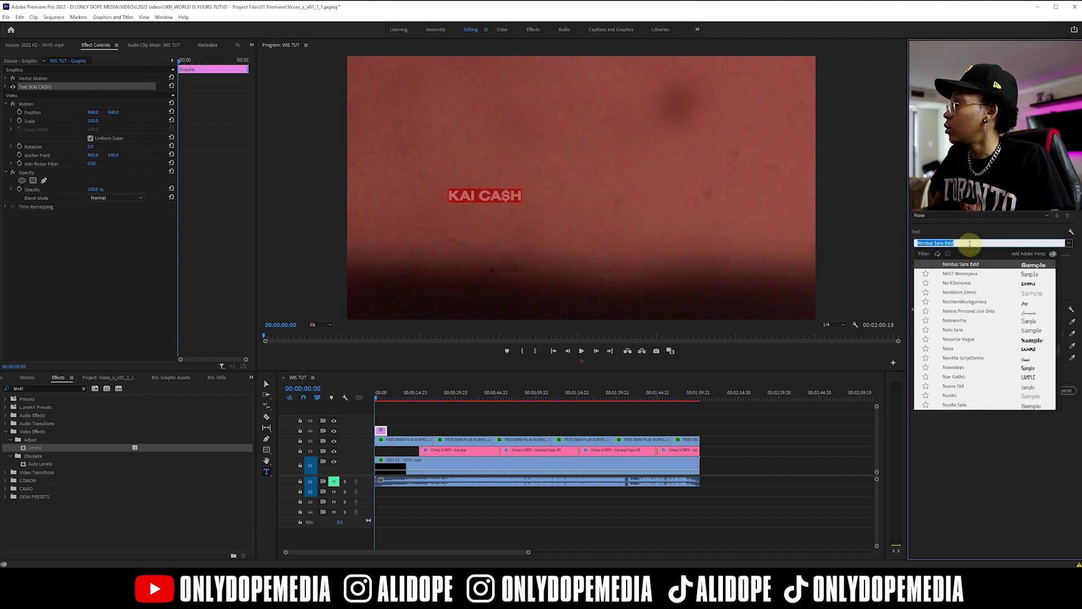
scroll(982, 280, up, 1)
click(965, 442)
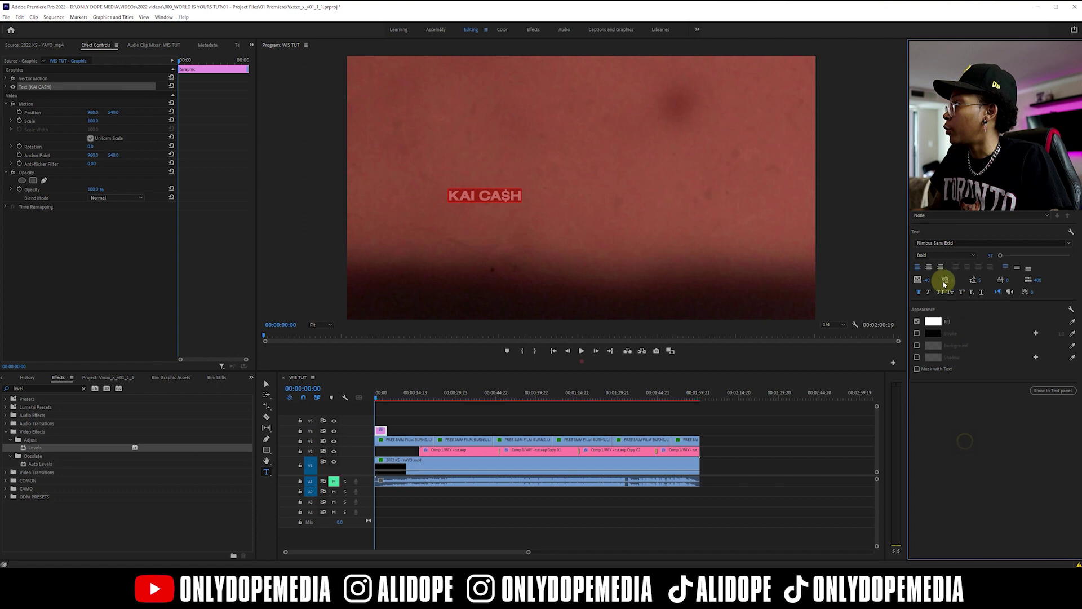
drag(1003, 258, 1009, 258)
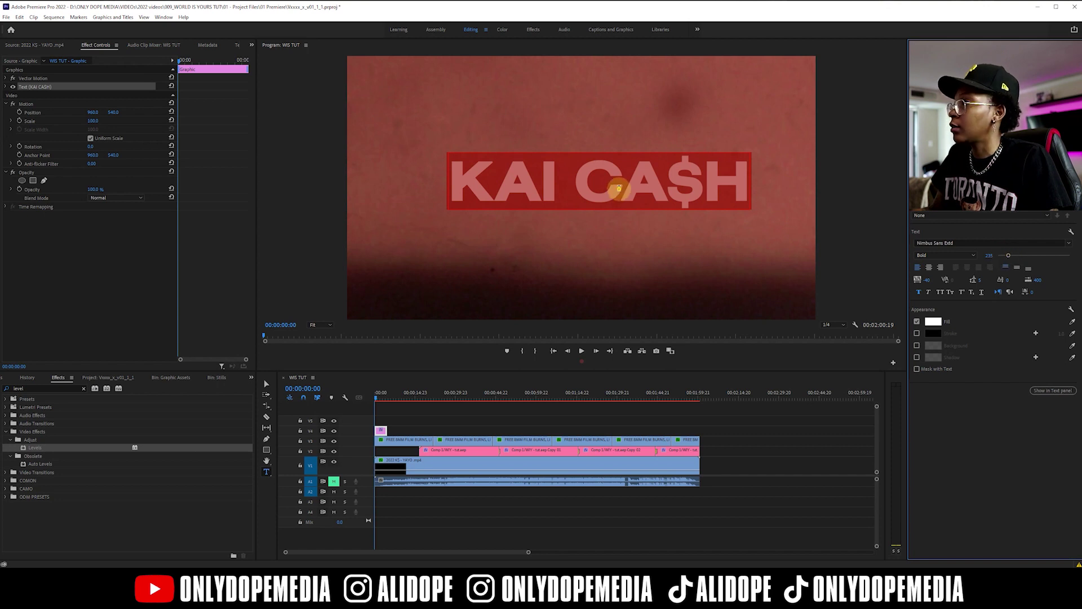
Add a Cross Dissolve to the start of the KAI CA$H title clip
click(66, 388)
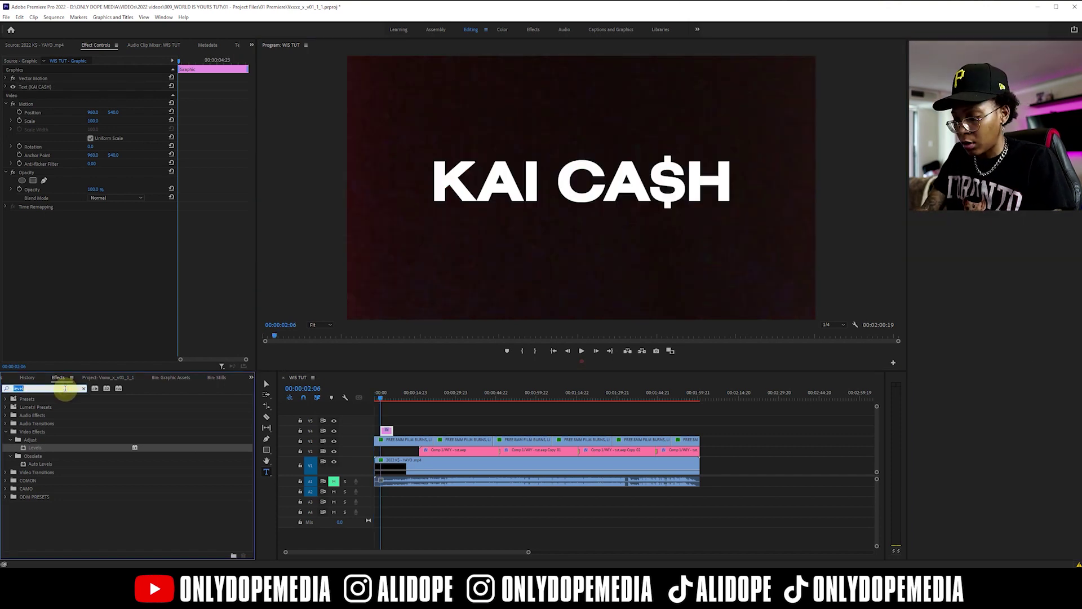
text(cros)
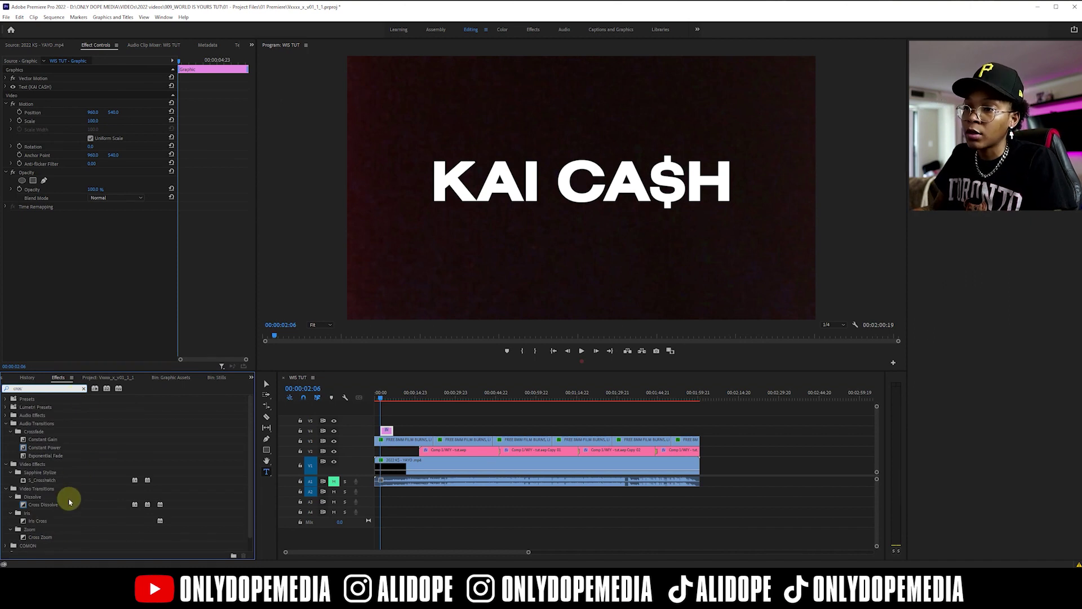
drag(69, 501, 385, 431)
Zoom the timeline in and snap the title clip to the playhead near one second
key(=)
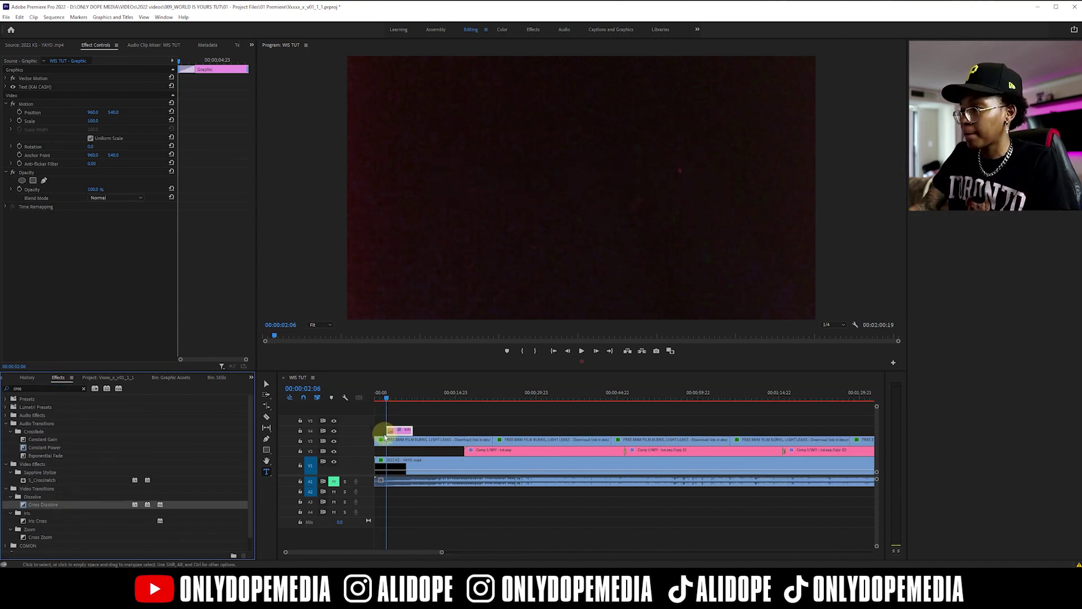
key(=)
drag(401, 402, 387, 400)
drag(425, 432, 414, 431)
drag(387, 395, 473, 407)
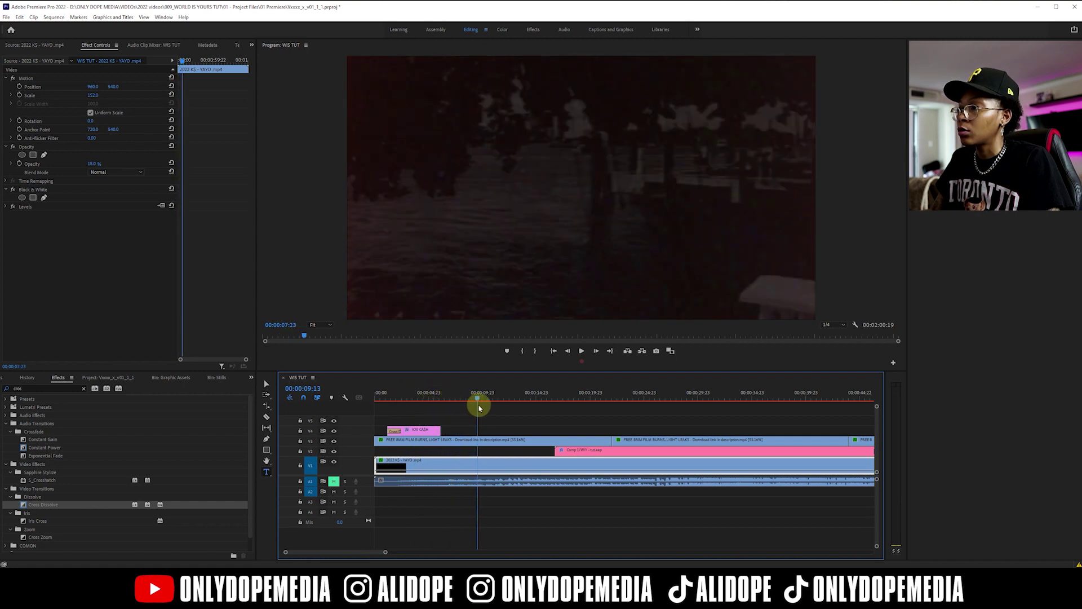
Extend the KAI CA$H title clip to end at about nine seconds (00:00:09:11)
drag(480, 408, 476, 429)
drag(405, 394, 423, 395)
click(424, 429)
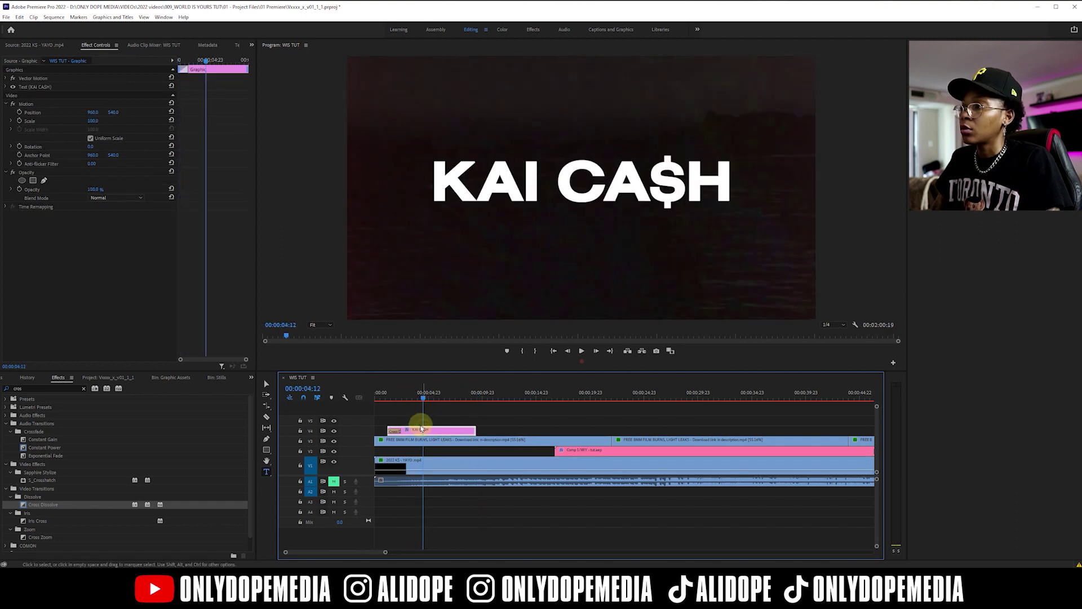
Keyframe the title's Scale from about 50 at the clip start to 100 at nine seconds
click(23, 95)
click(477, 393)
click(21, 101)
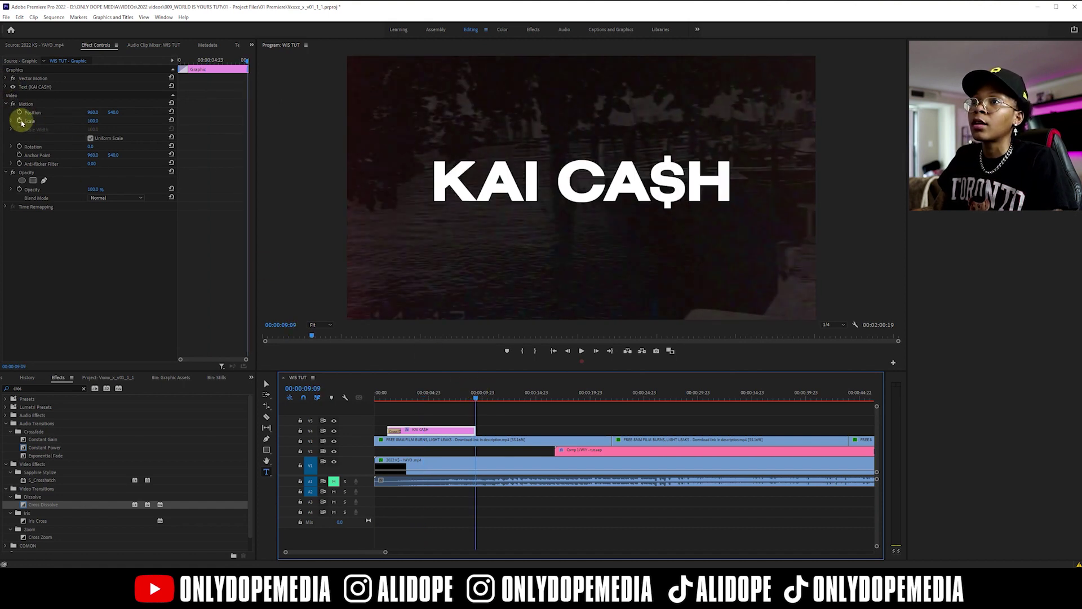
click(20, 121)
drag(217, 67, 189, 66)
mouse_move(93, 121)
mouse_down()
mouse_move(62, 121)
mouse_move(96, 121)
mouse_up()
drag(188, 122, 175, 120)
drag(396, 393, 428, 400)
click(430, 431)
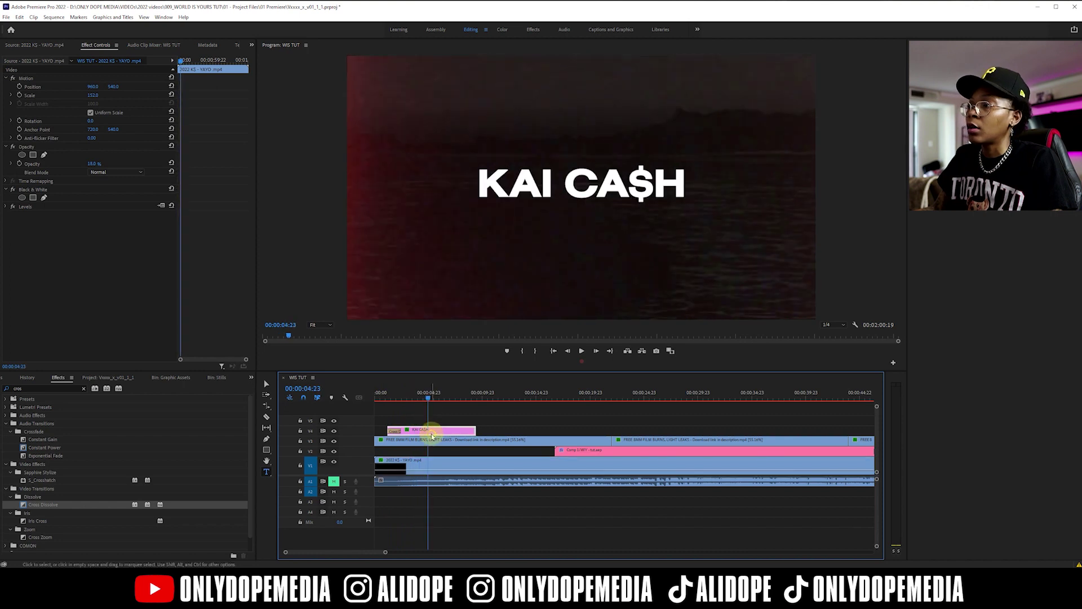
Try the Difference and Exclusion blend modes on the KAI CA$H title
click(111, 198)
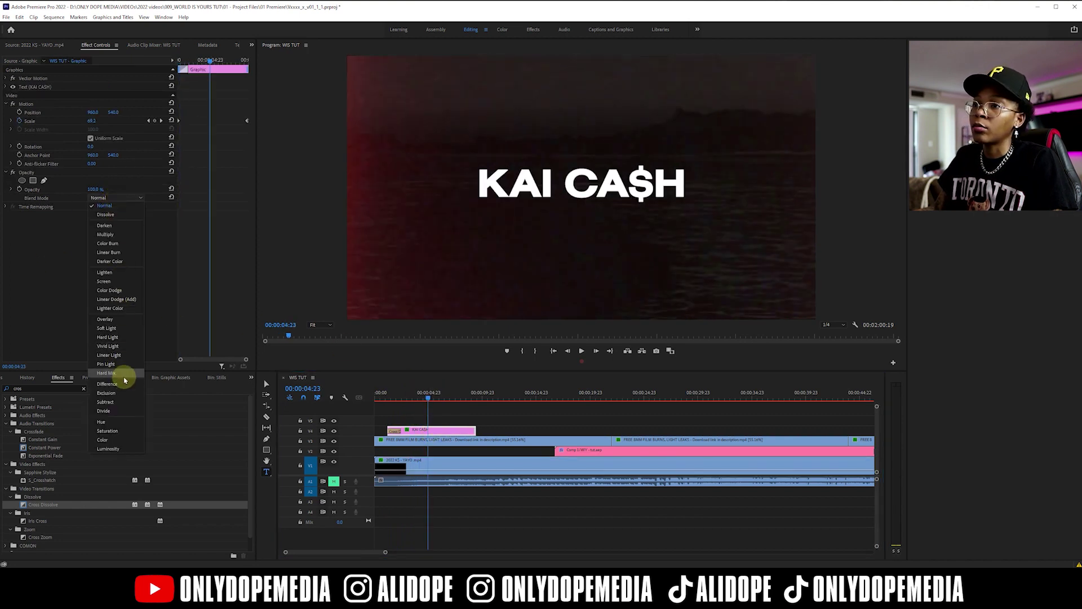
key(Escape)
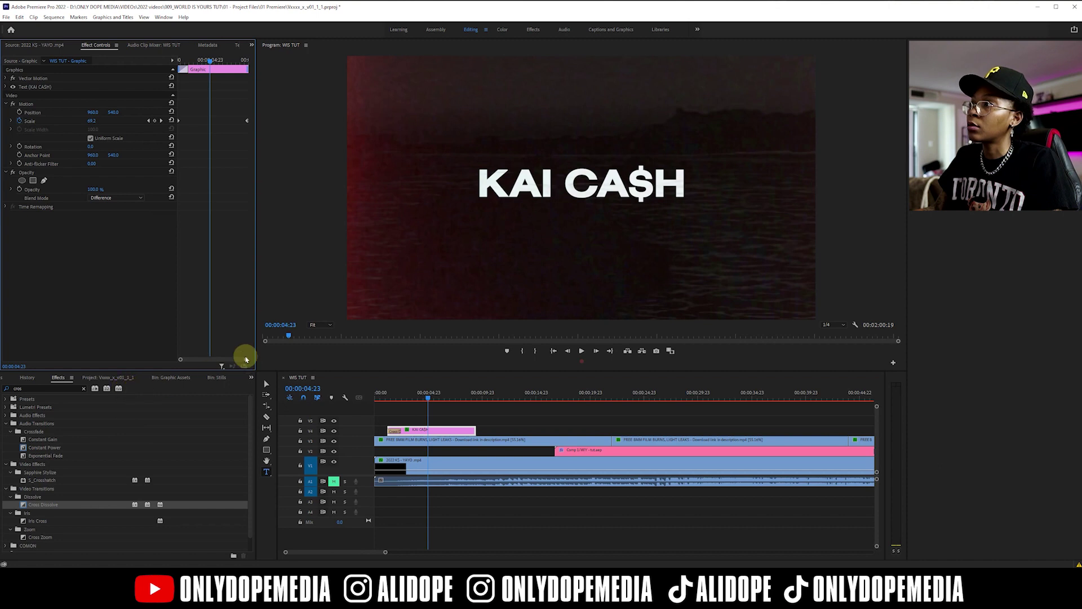
click(106, 198)
click(112, 392)
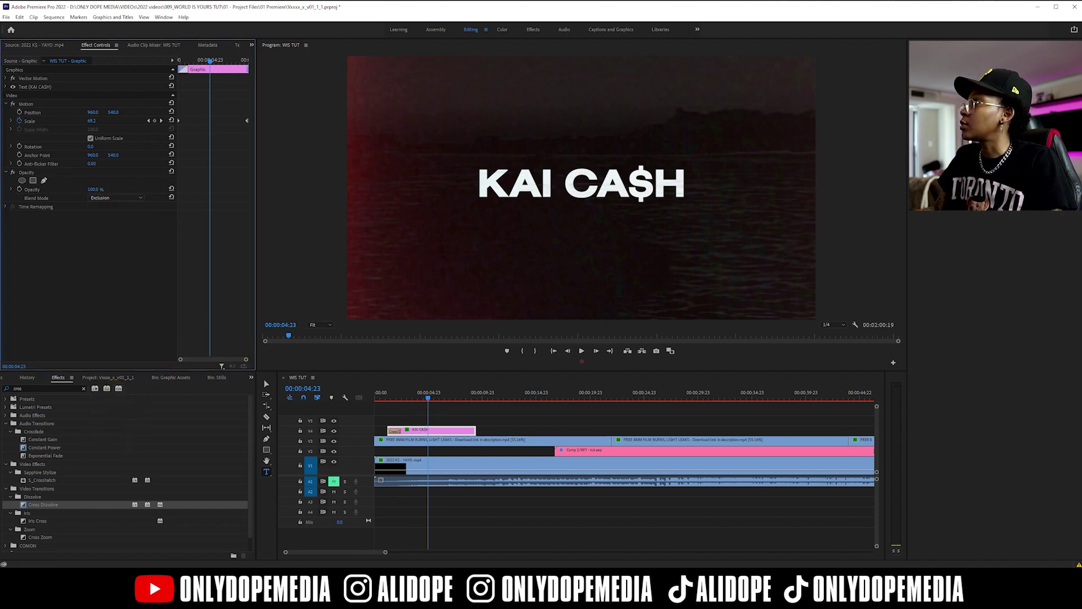
Change the KAI CA$H text fill from white to yellow
click(35, 87)
click(933, 322)
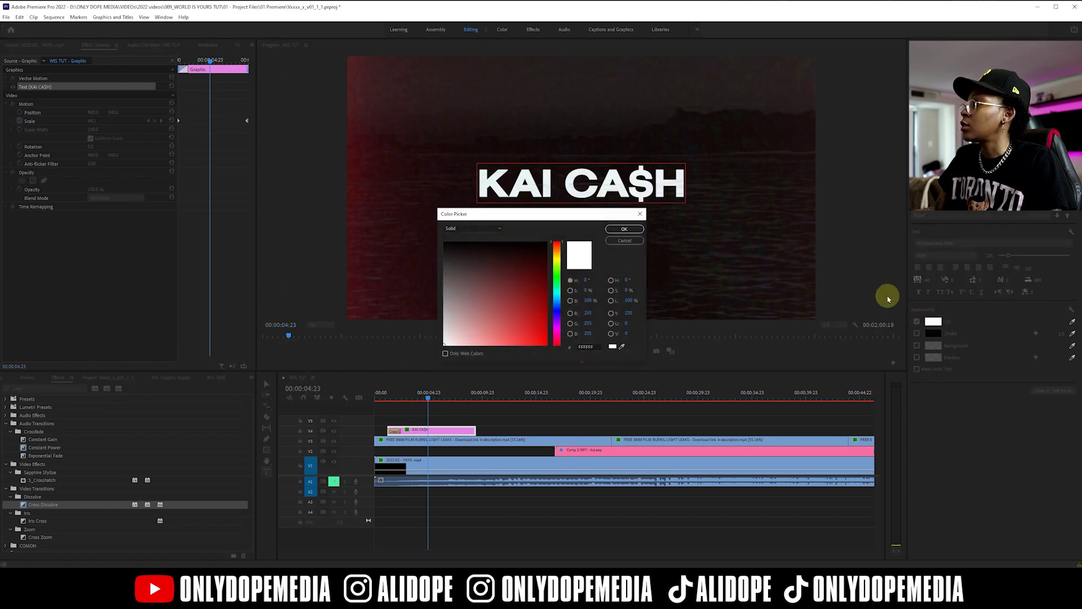
click(546, 345)
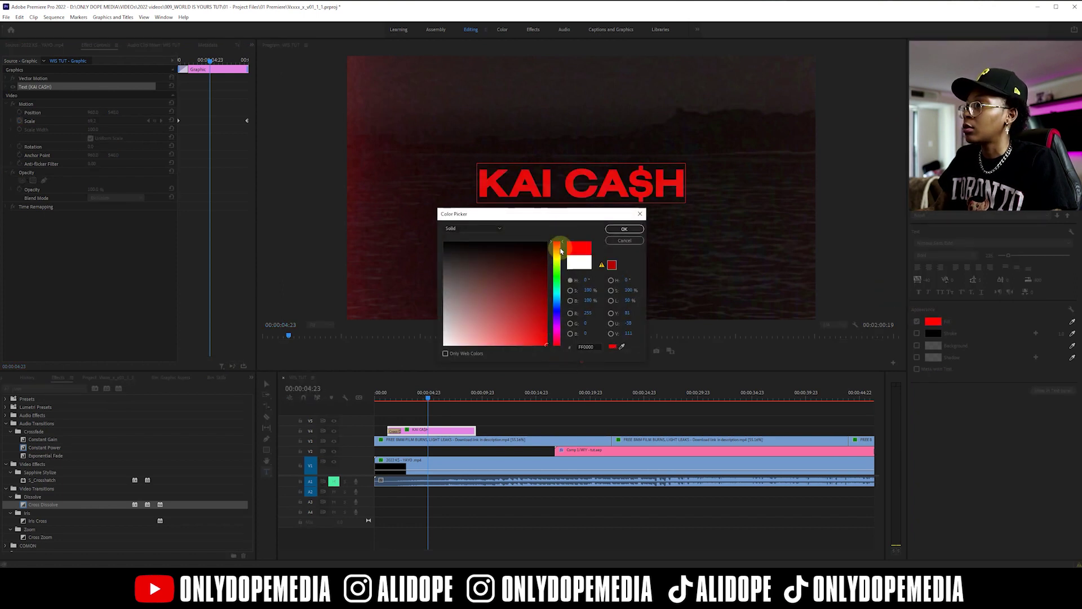
drag(562, 244, 564, 259)
click(616, 233)
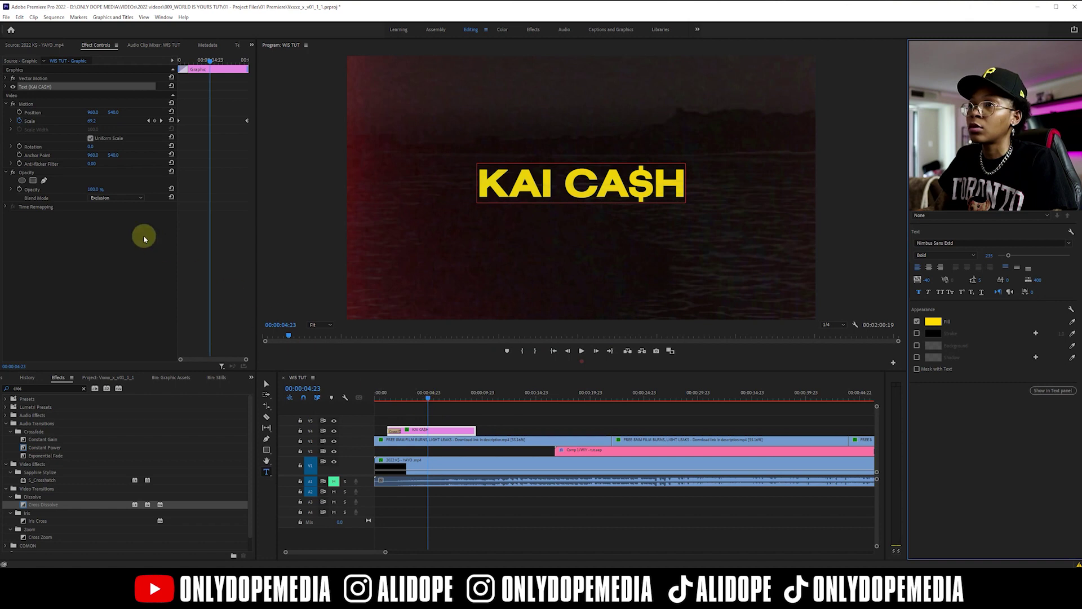
Set the title's blend mode to Difference and preview the yellow lettering
click(128, 198)
click(112, 375)
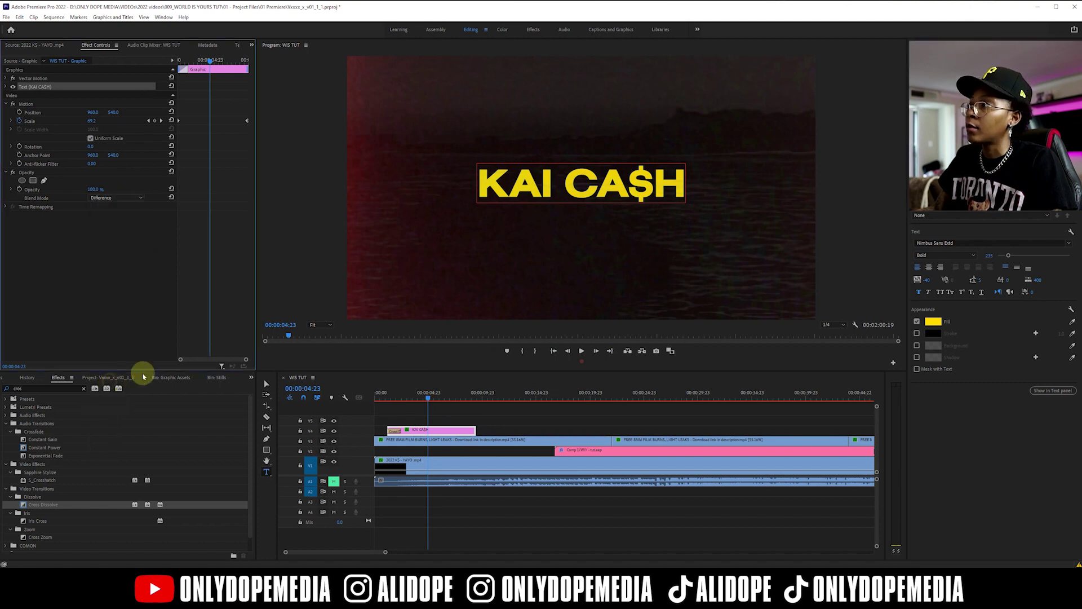
drag(418, 392, 447, 375)
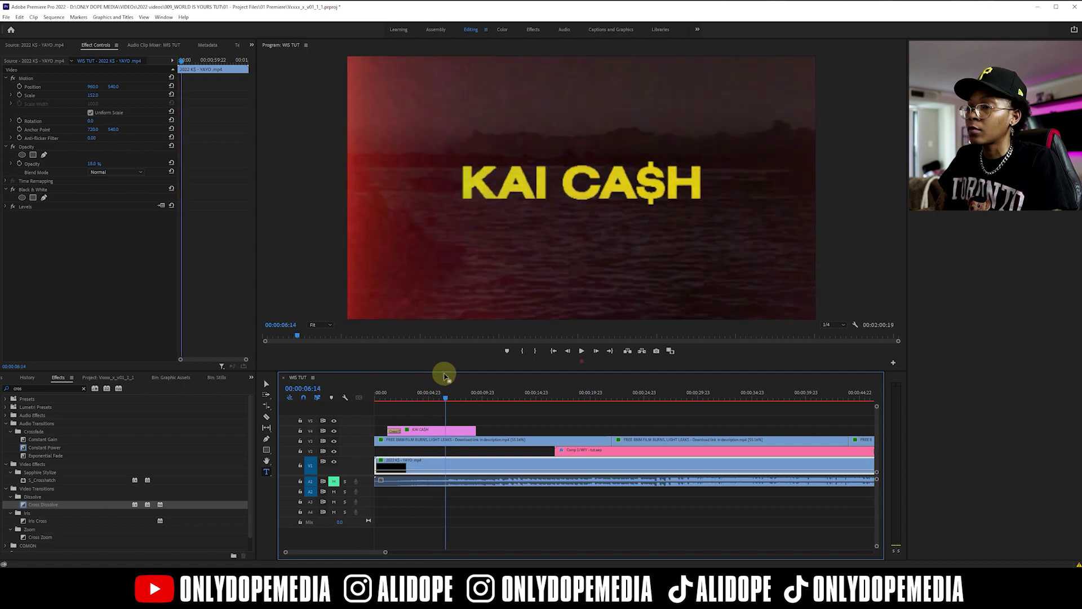
Apply the FI: Push Impacts transition to the KAI CA$H title clip
click(58, 388)
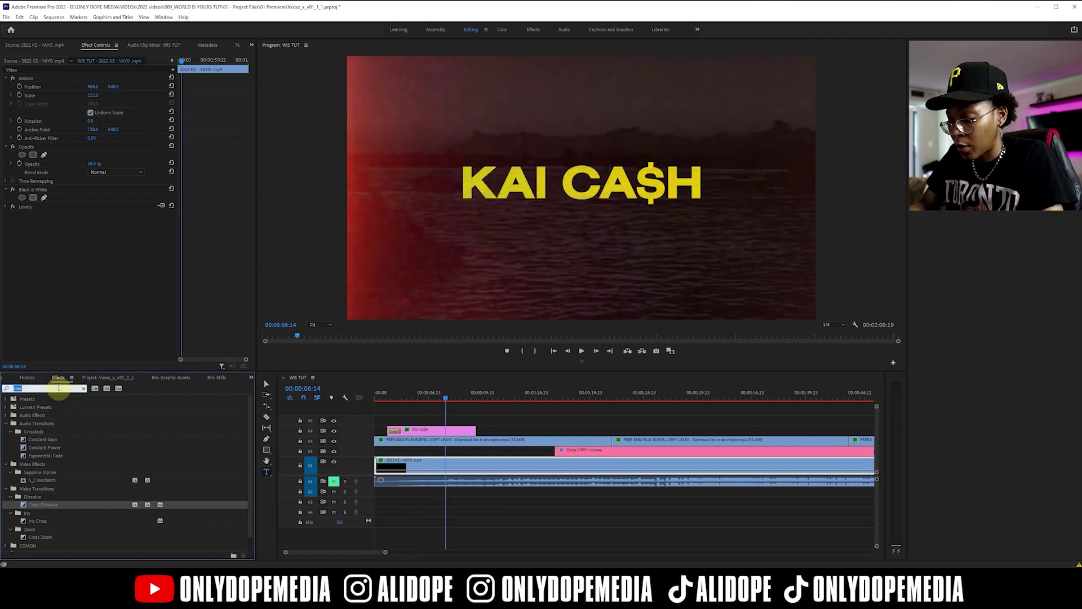
text(push)
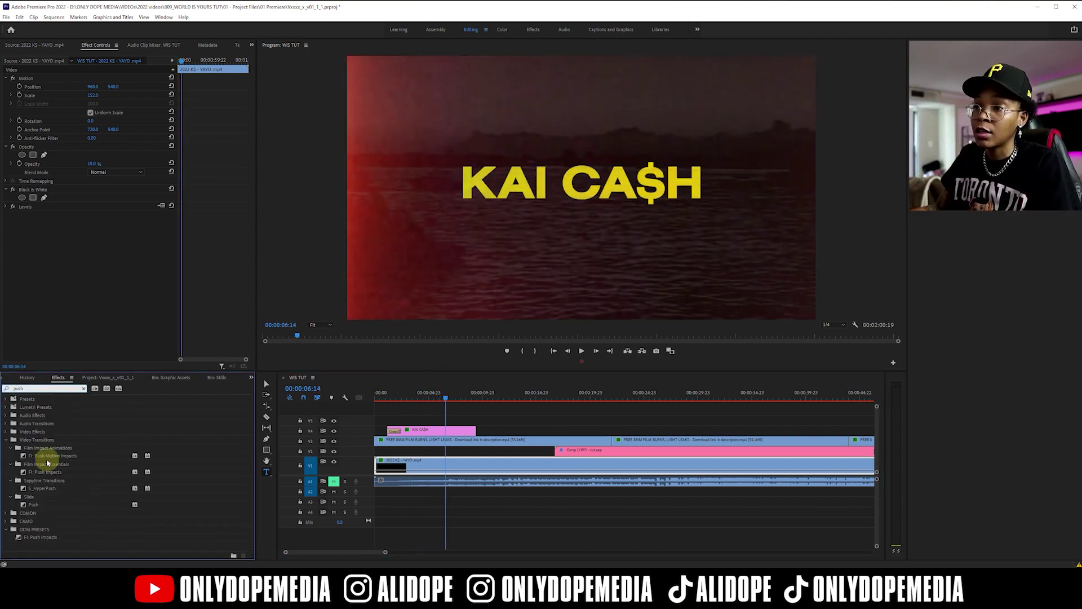
drag(39, 471, 532, 422)
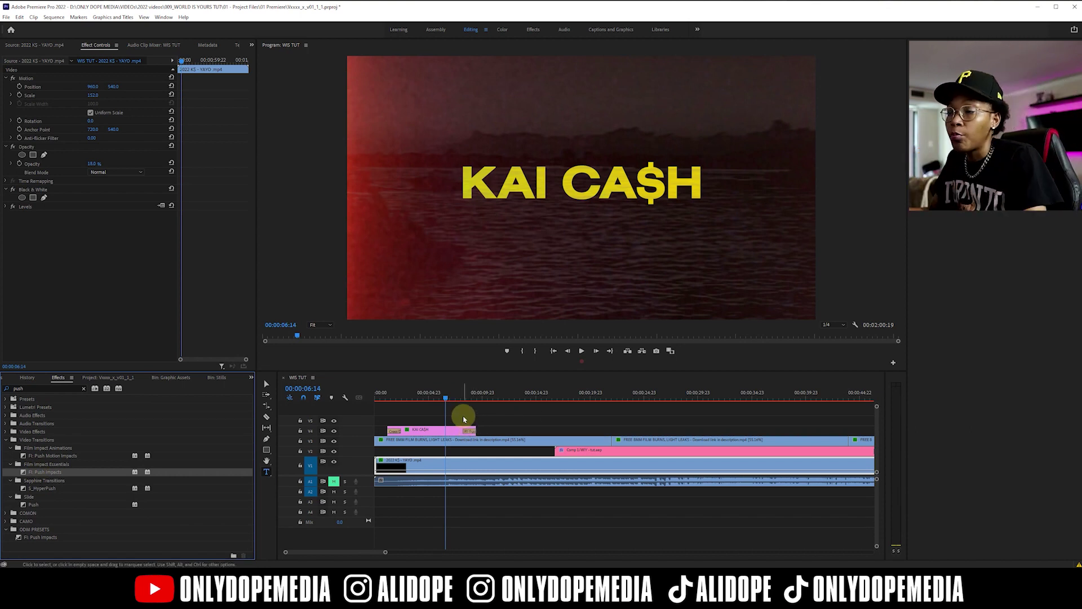
drag(447, 398, 467, 424)
Set the Push Impacts direction to Down and play through the transition
click(469, 431)
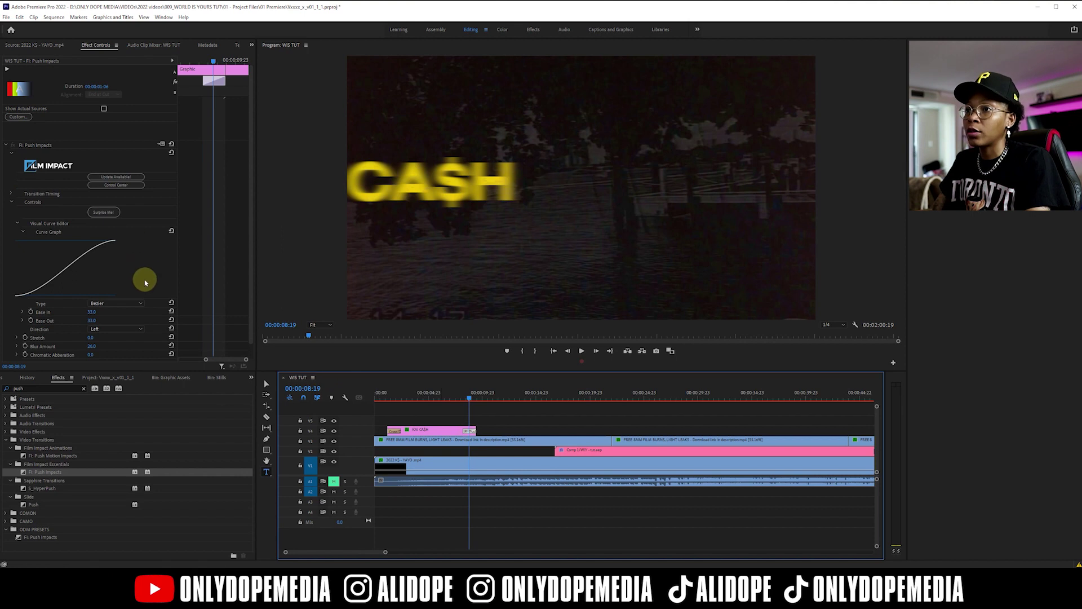
scroll(127, 334, down, 1)
click(121, 321)
click(113, 336)
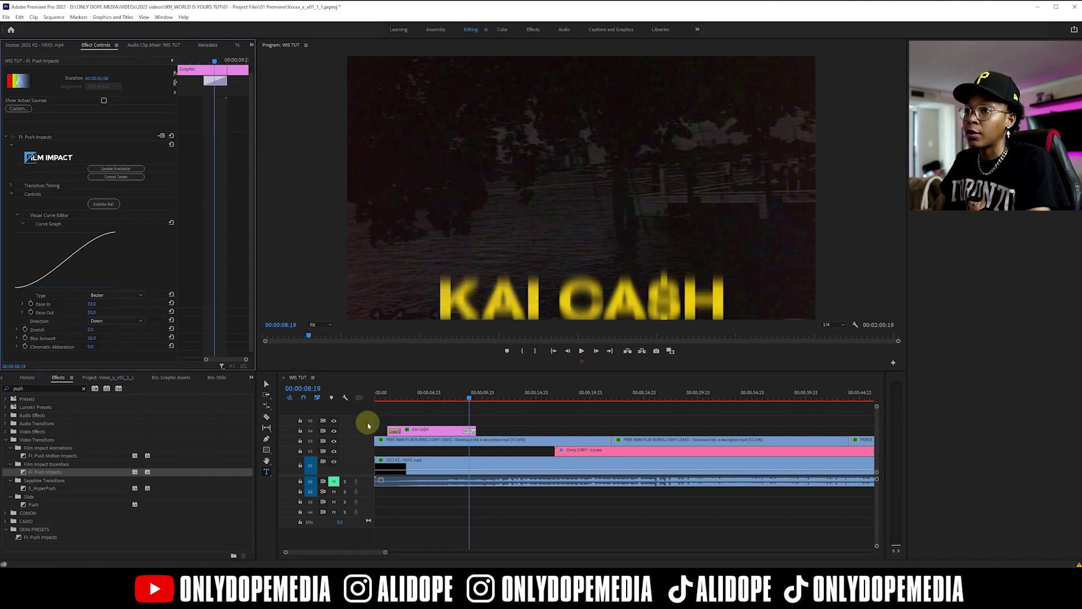
click(462, 393)
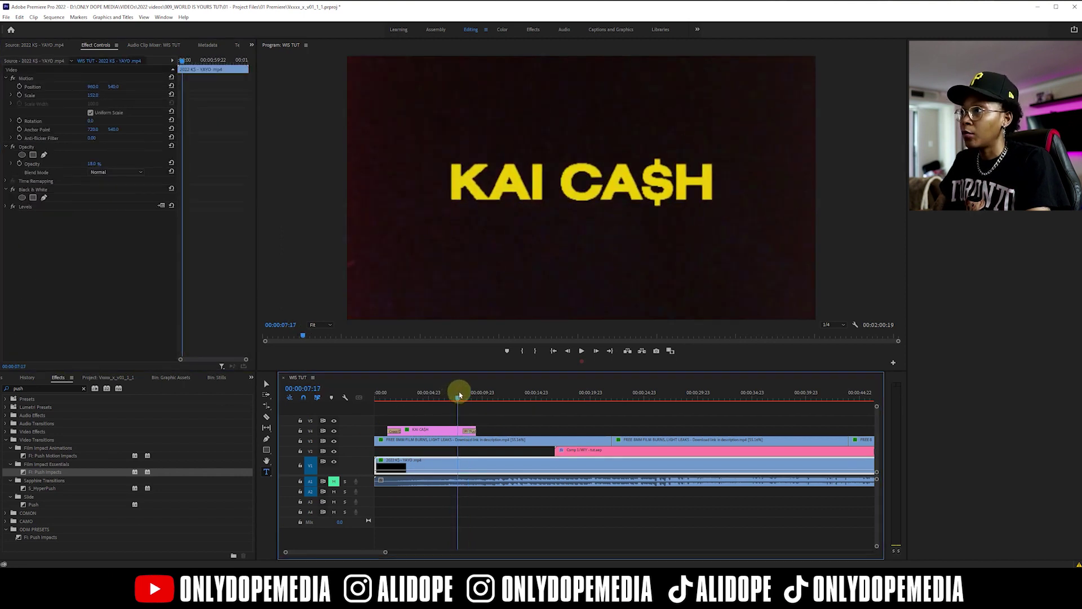
drag(465, 392, 519, 383)
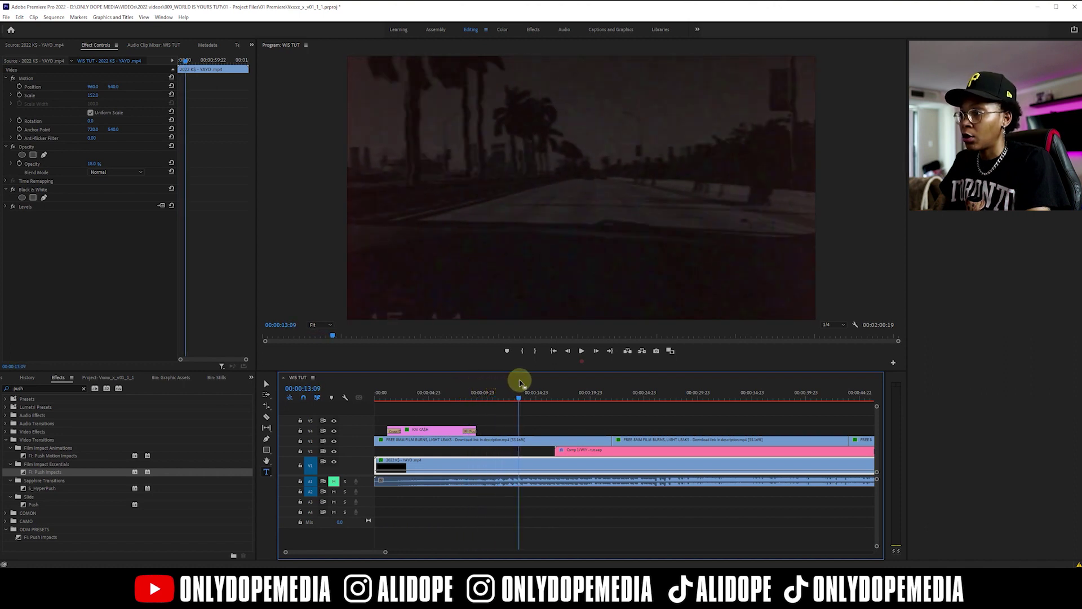
Duplicate the KAI CA$H clip right after itself and retype the copy as 'YAYO'
click(502, 414)
click(437, 432)
drag(430, 433, 520, 434)
triple_click(634, 184)
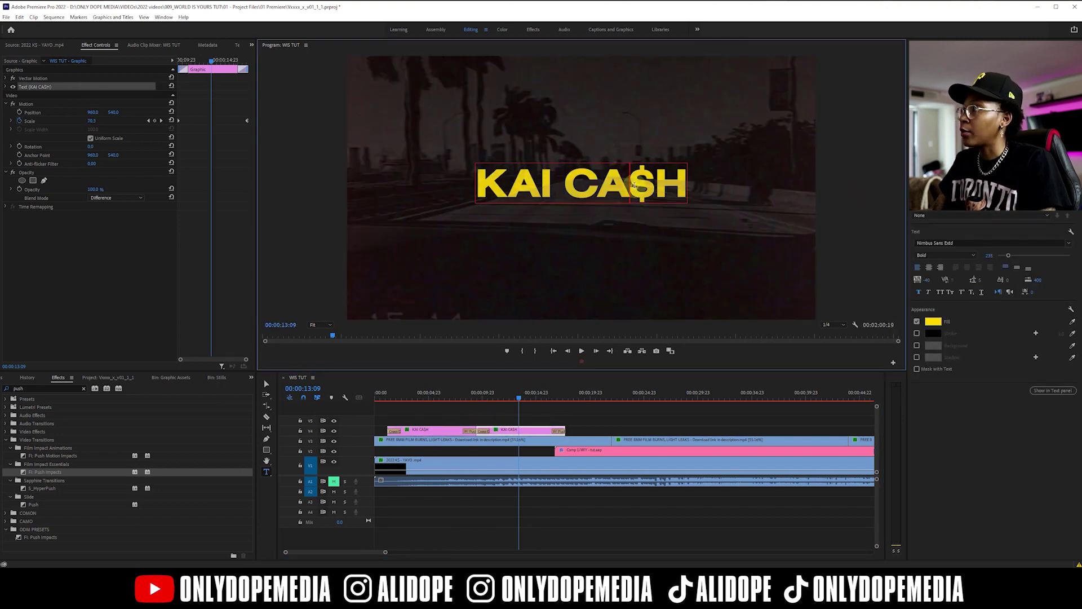
text(YAYO)
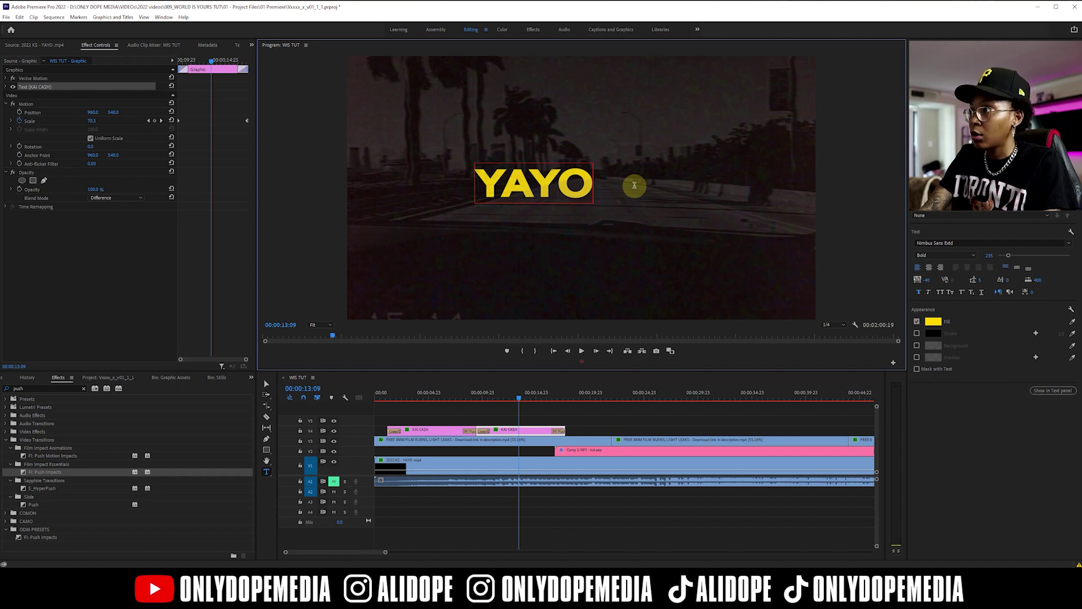
Enlarge the YAYO text in Nimbus Sans Extd Black and move its clip to V5
triple_click(536, 178)
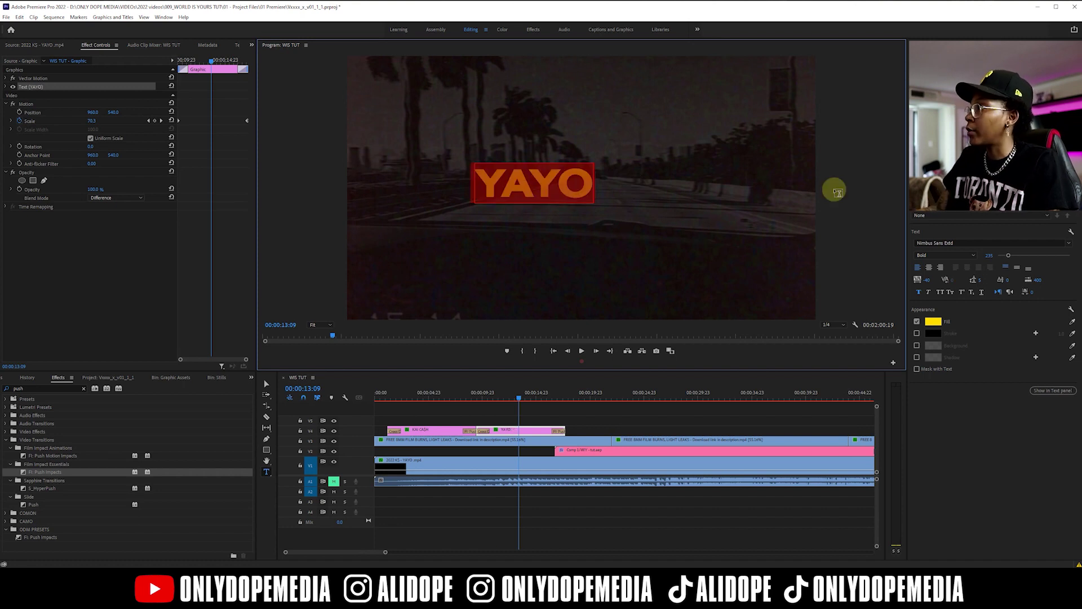
drag(991, 255, 1023, 255)
click(936, 256)
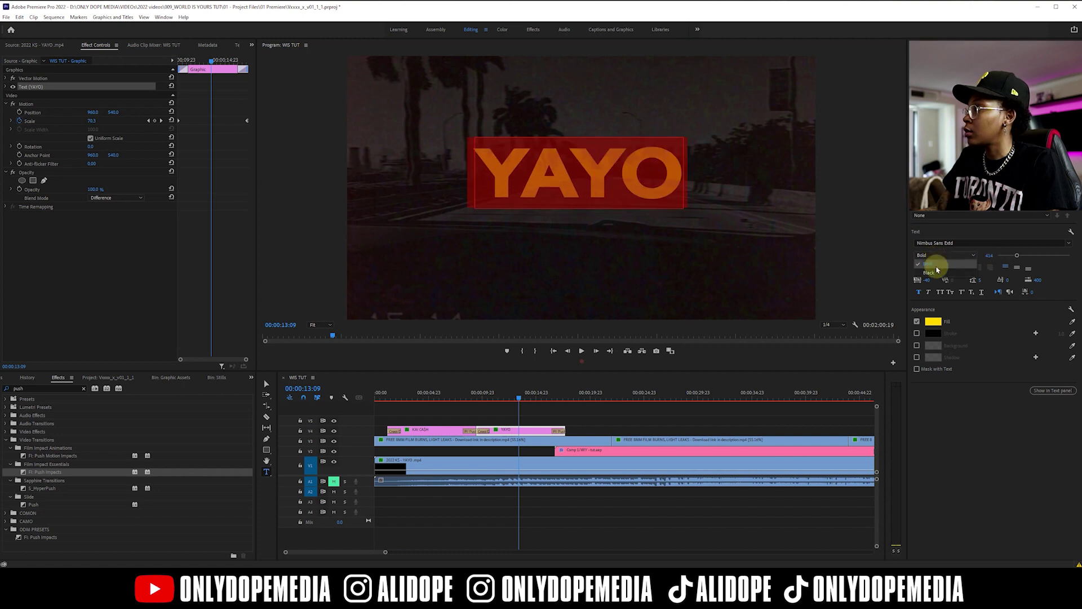
click(937, 273)
mouse_move(989, 255)
mouse_down()
mouse_move(1021, 255)
mouse_move(965, 254)
mouse_move(991, 255)
mouse_up()
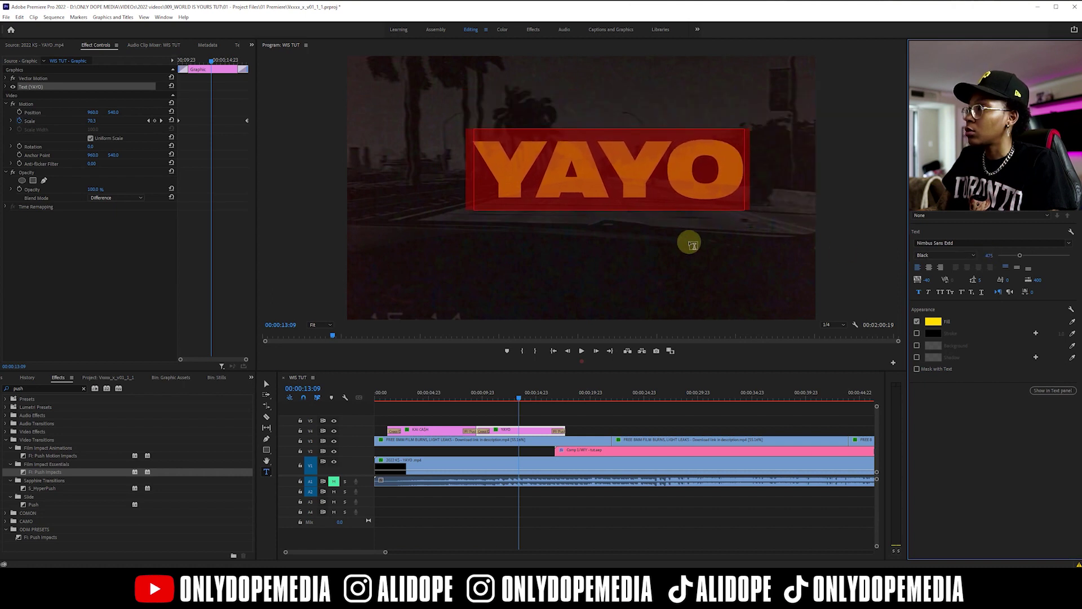
click(480, 395)
drag(496, 431, 486, 424)
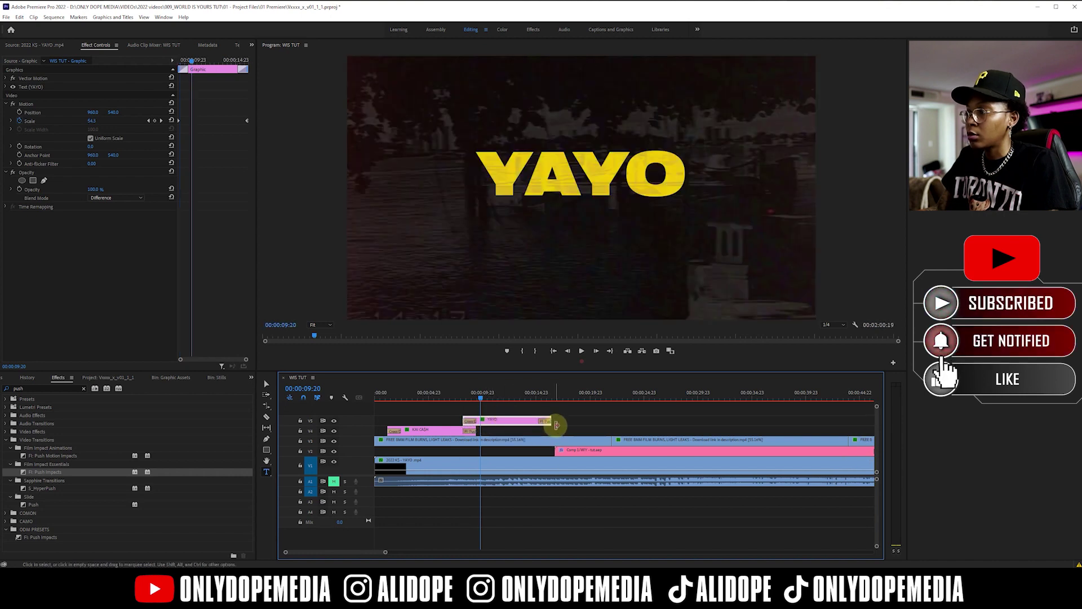
Extend the YAYO title clip's end and set its Push Impacts transition Direction to Up
drag(550, 420, 562, 421)
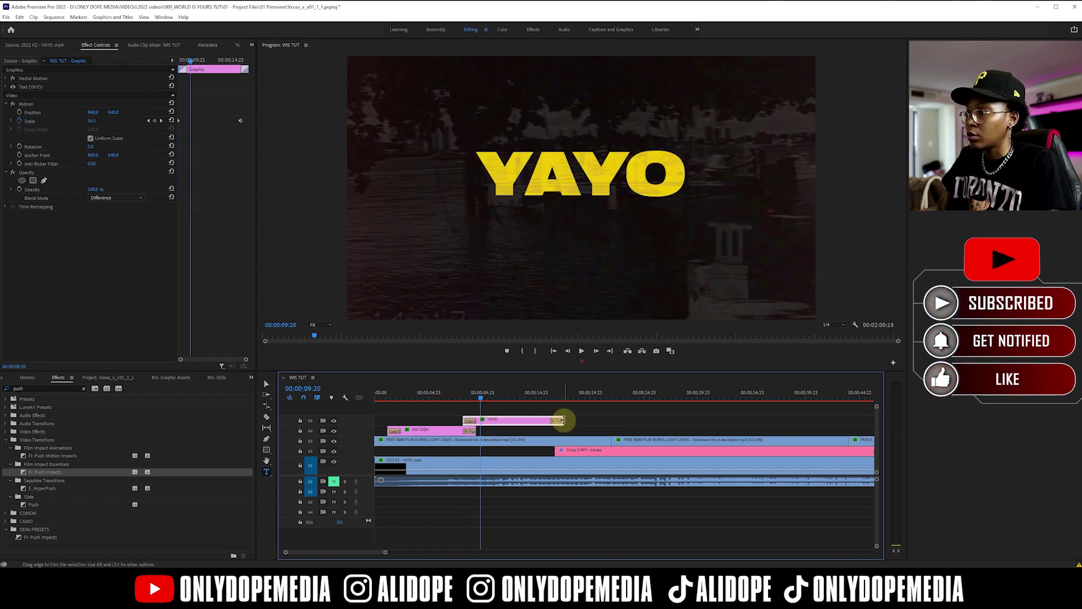
drag(459, 398, 560, 395)
click(562, 421)
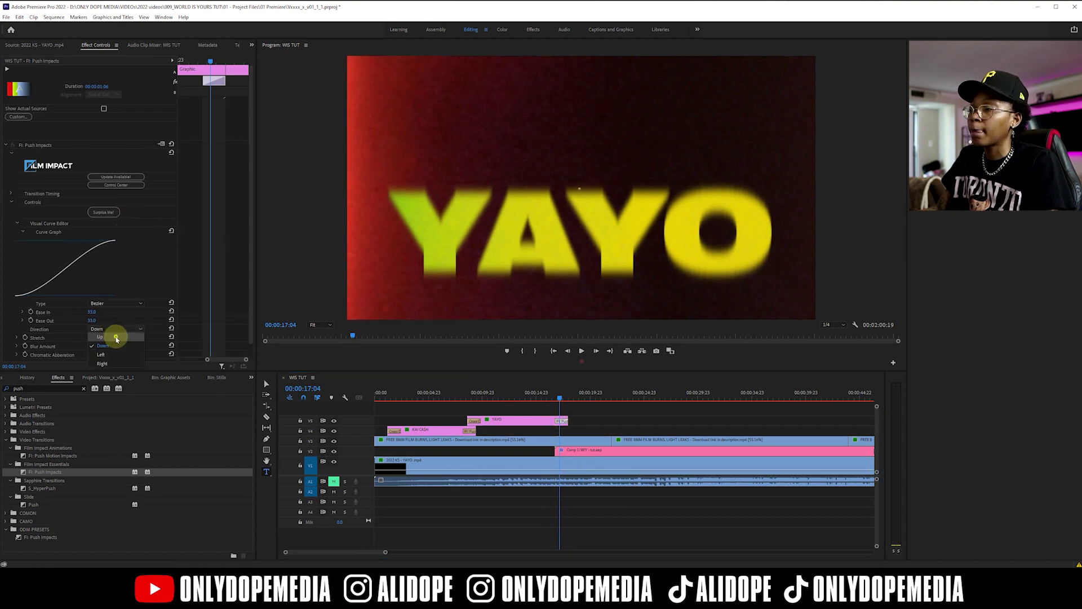
click(116, 338)
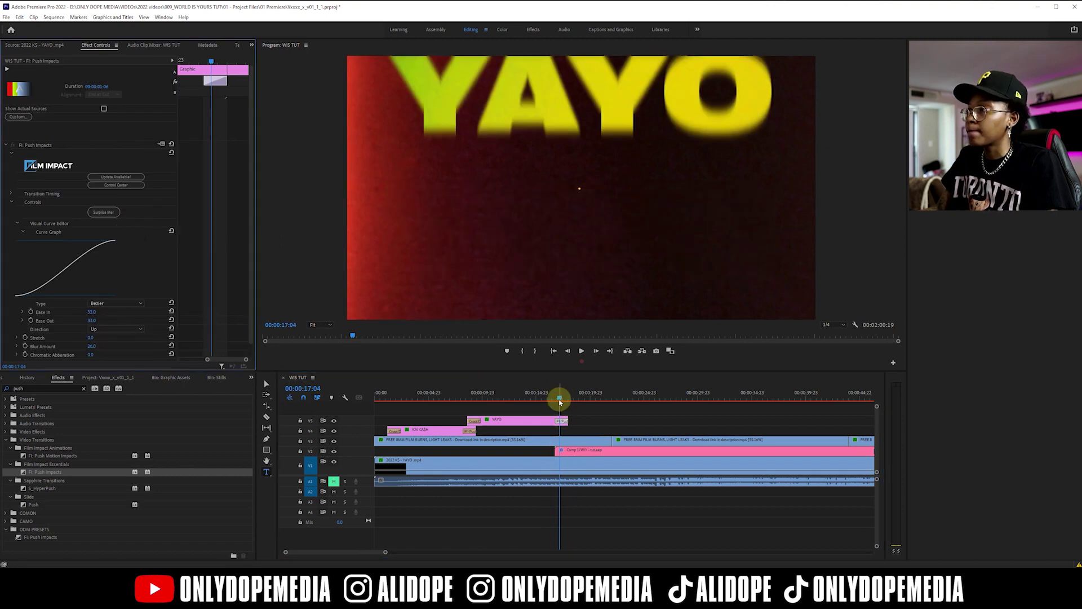
drag(556, 400, 498, 393)
Lower the YAYO title to Position Y 546 and review both titles
click(497, 421)
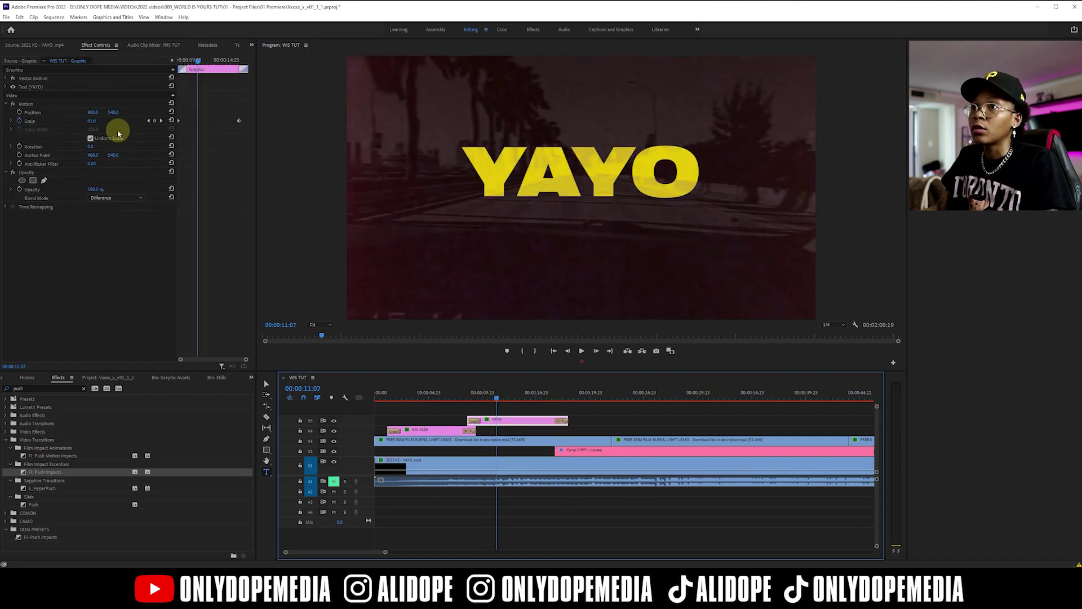
drag(111, 113, 115, 113)
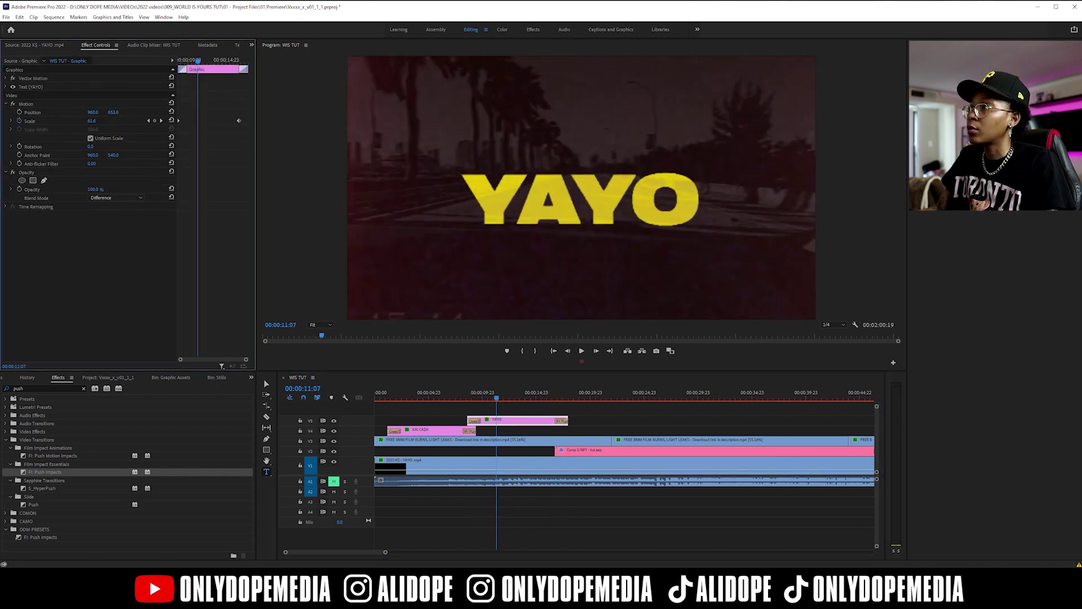
drag(496, 409, 765, 398)
key(minus)
key(minus)
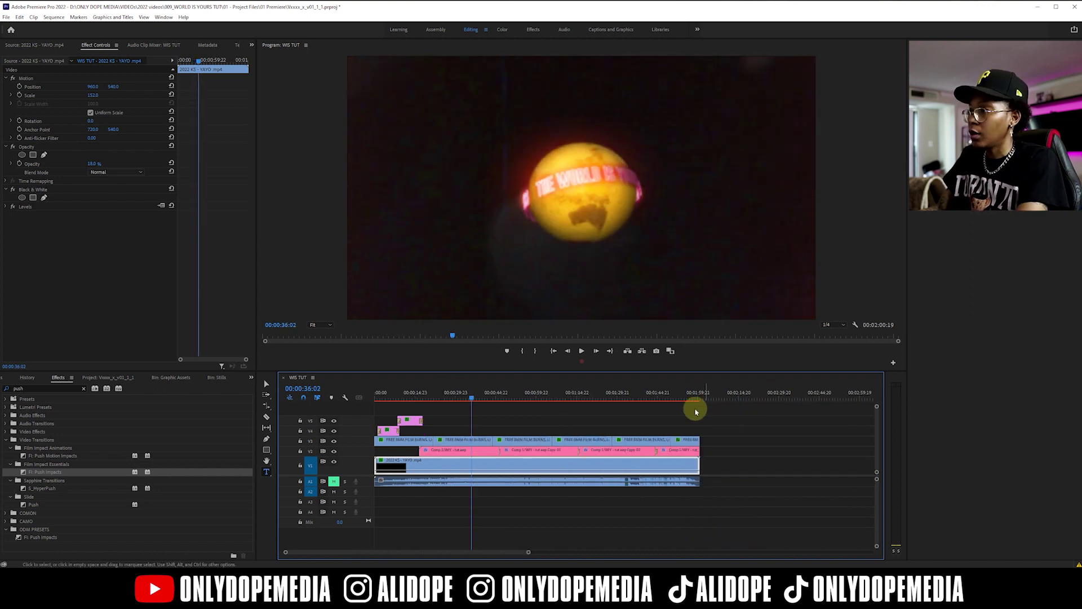
Save the project, unmute the A1 music track, and play the globe section
key(ctrl+s)
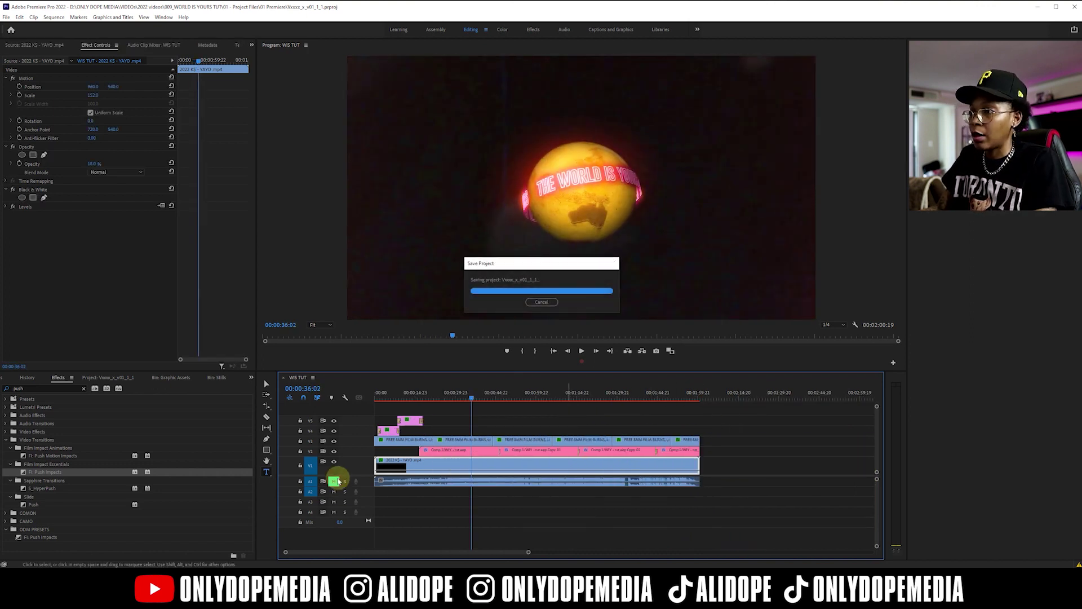
click(335, 481)
key(space)
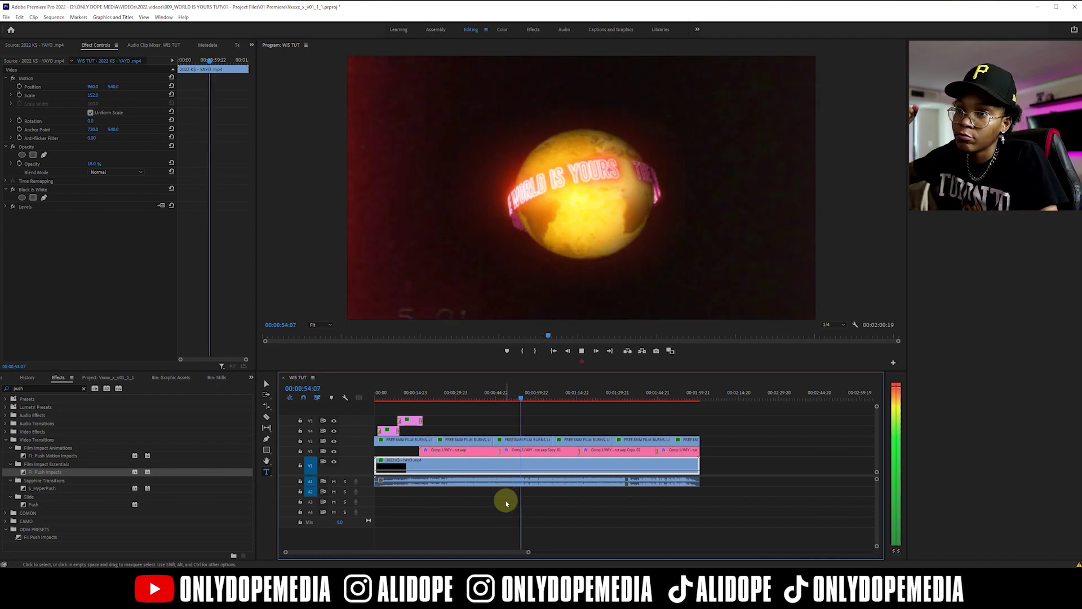
key(space)
key(ctrl+s)
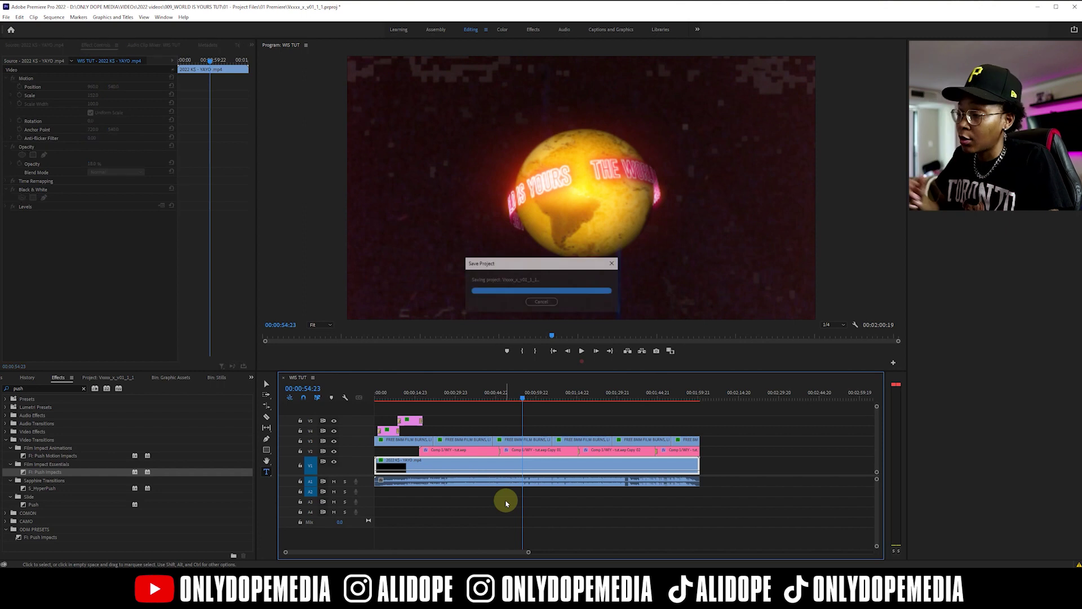
Scrub from the start of the edit through the opening titles
click(508, 496)
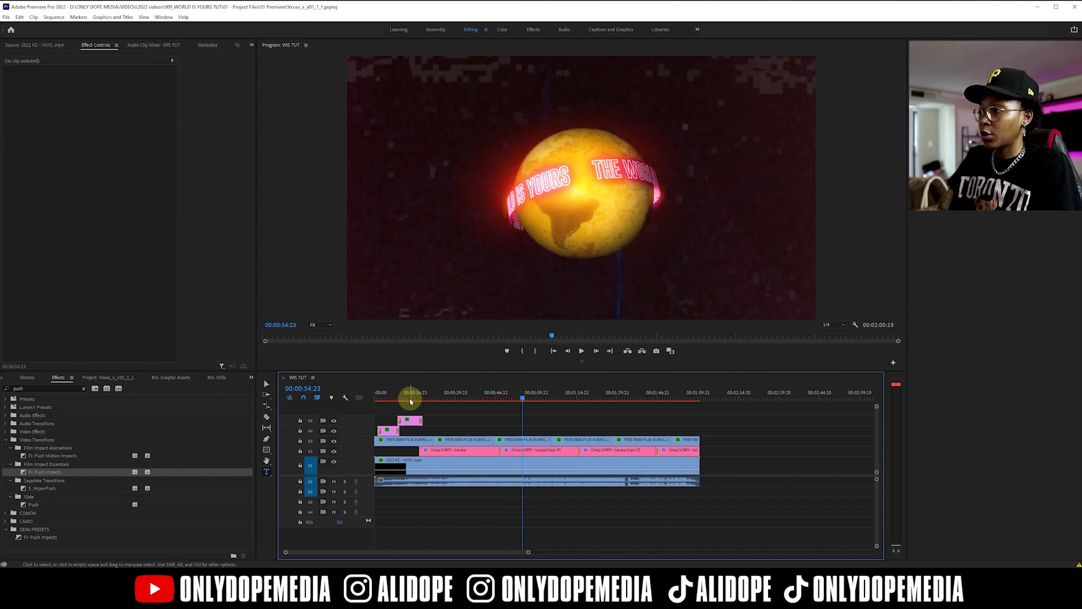
click(381, 397)
drag(392, 395, 444, 392)
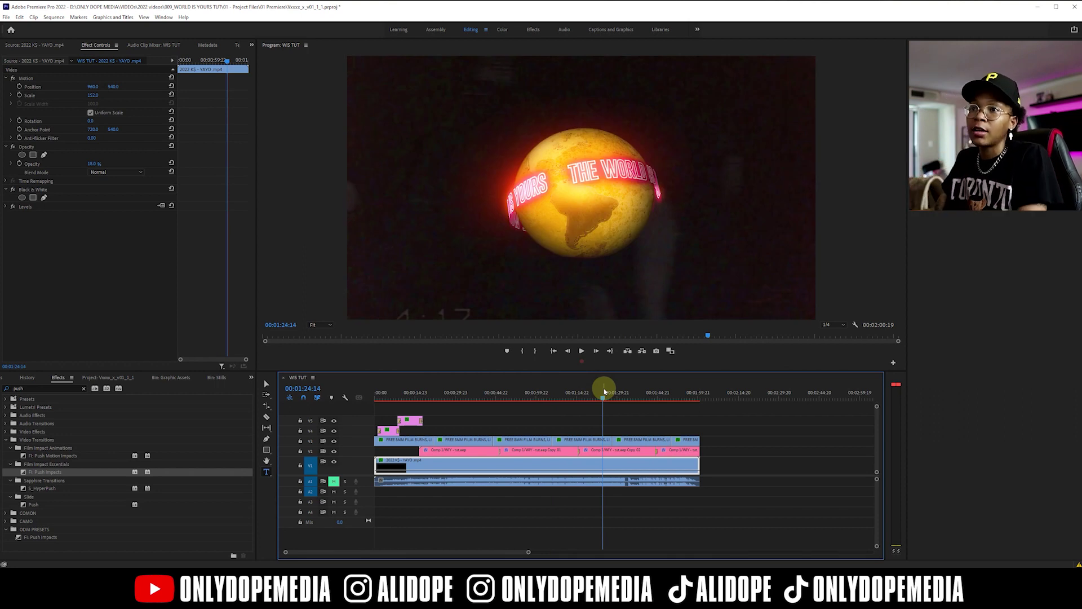
drag(422, 406, 514, 395)
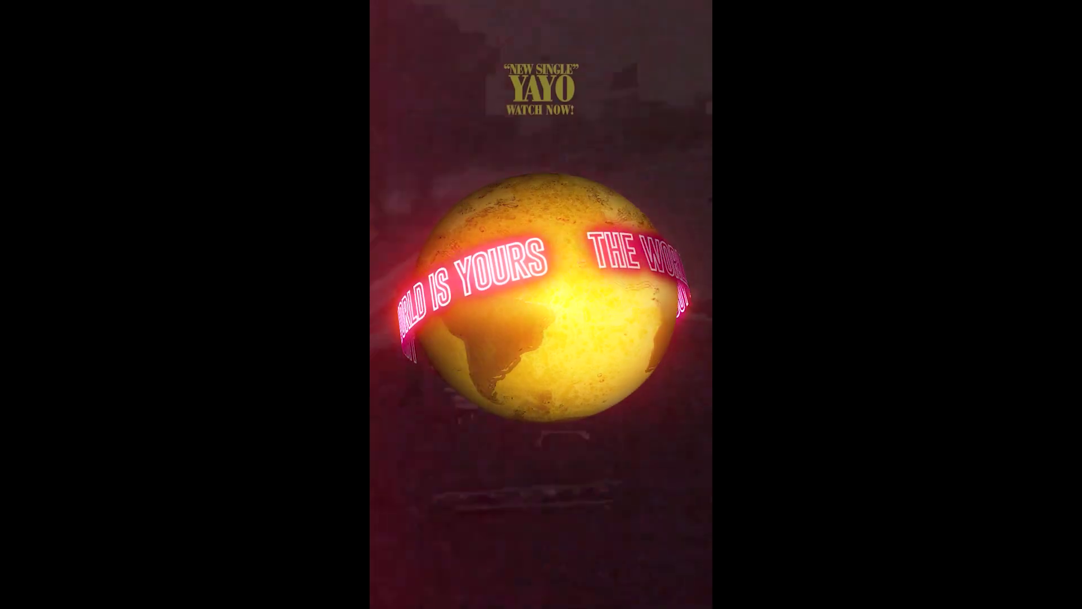